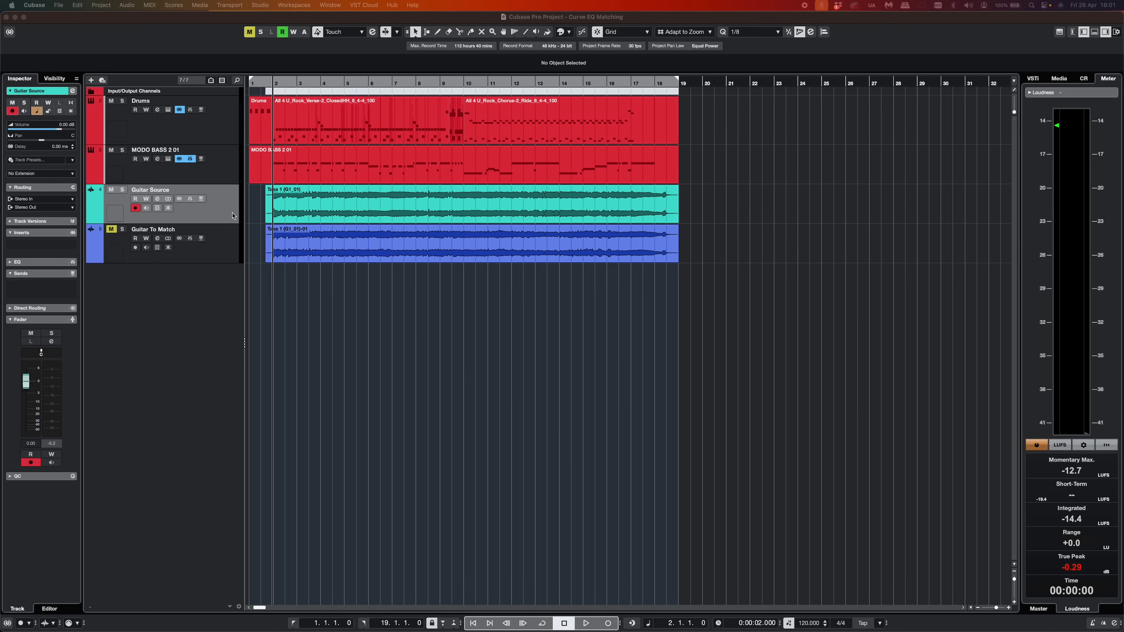
Play back the source guitar from the Guitar To Match event, then return the cursor to bar 2.
click(340, 246)
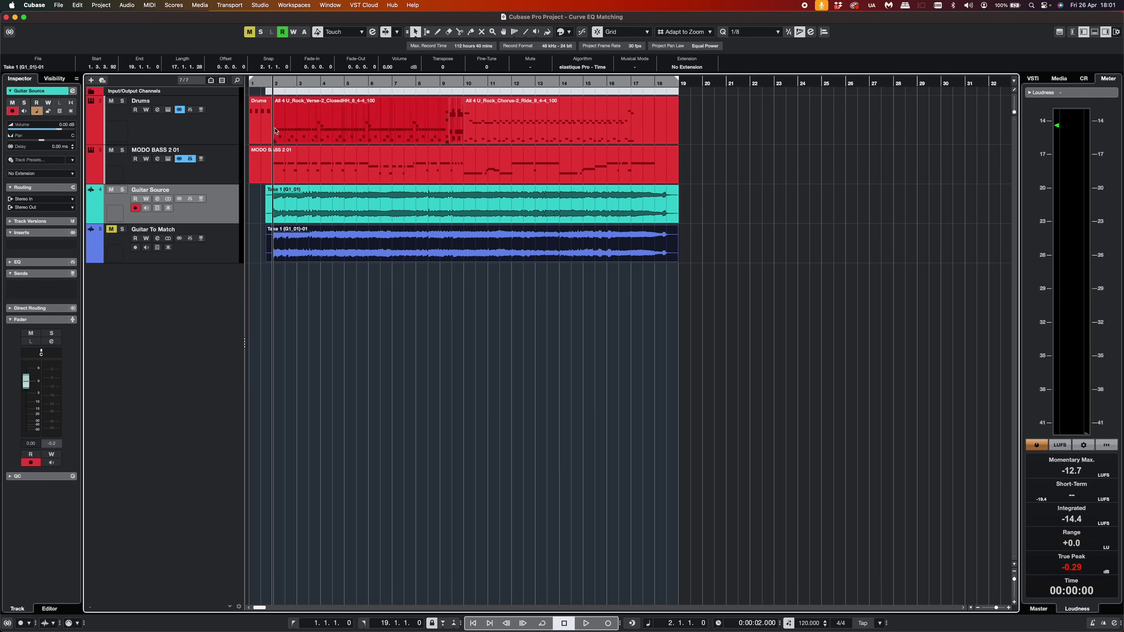
click(585, 624)
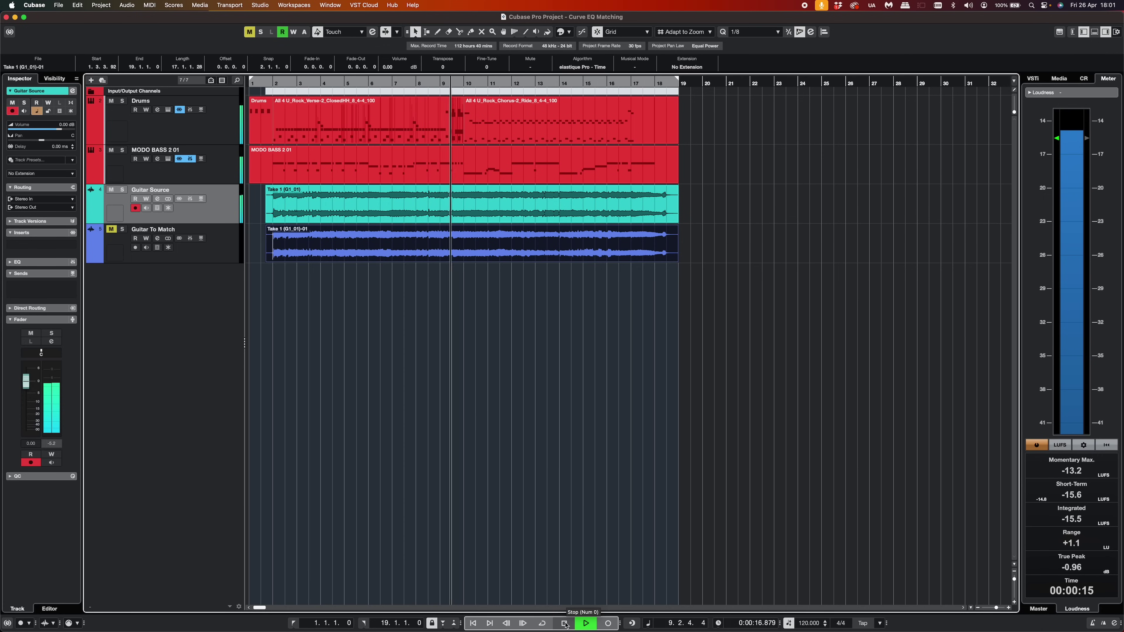
click(566, 624)
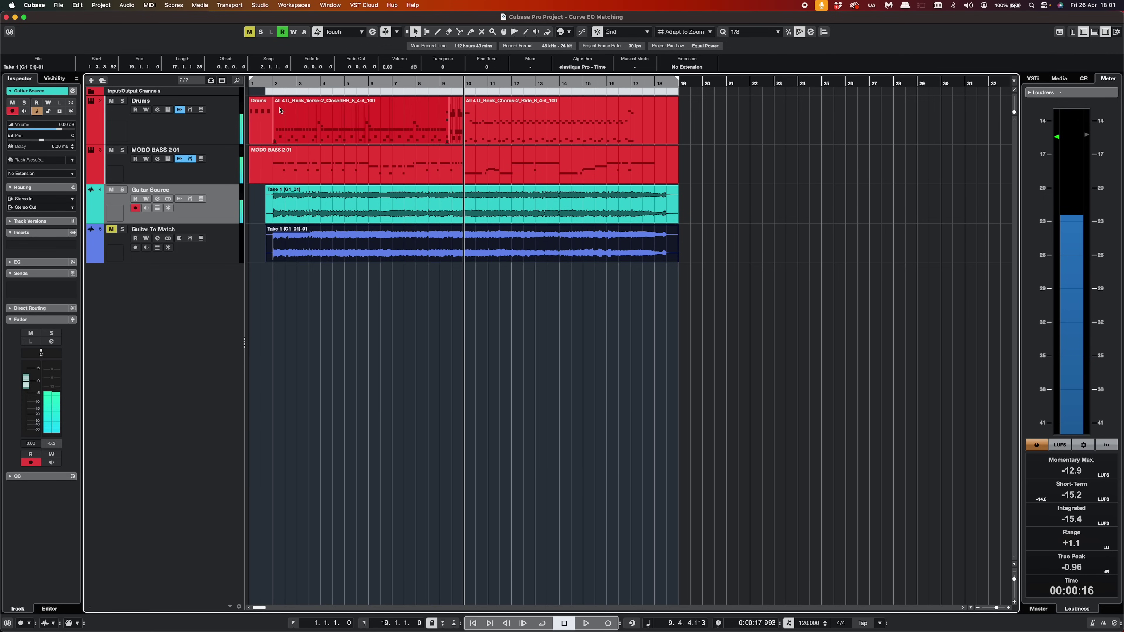
click(272, 84)
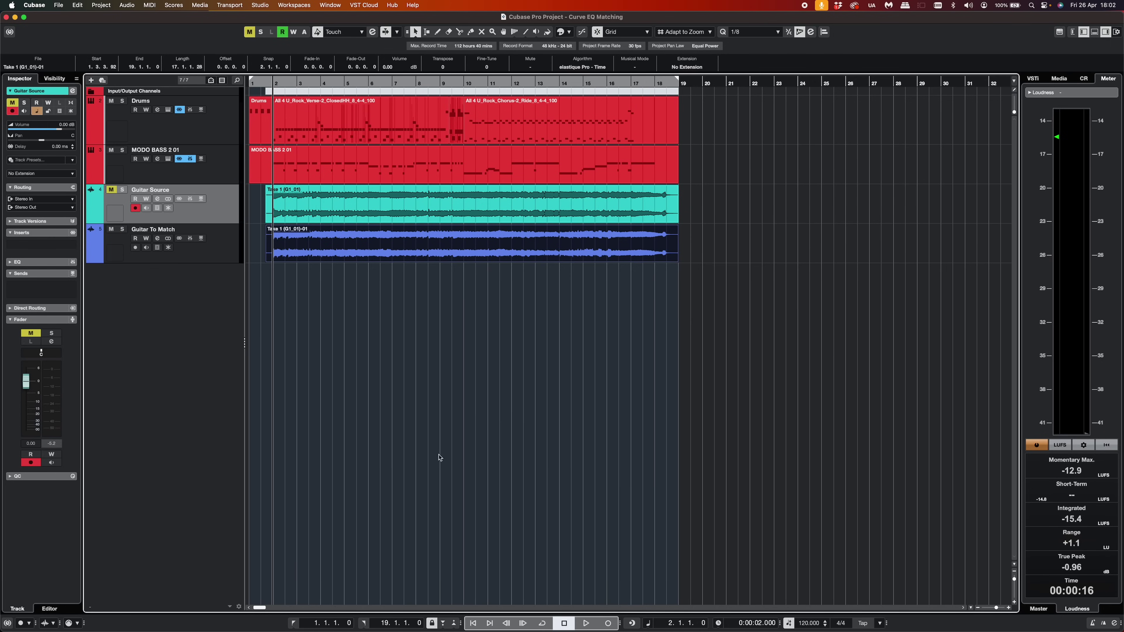
Audition the destination guitar, then mute Guitar To Match and select Guitar Source.
click(273, 259)
click(315, 207)
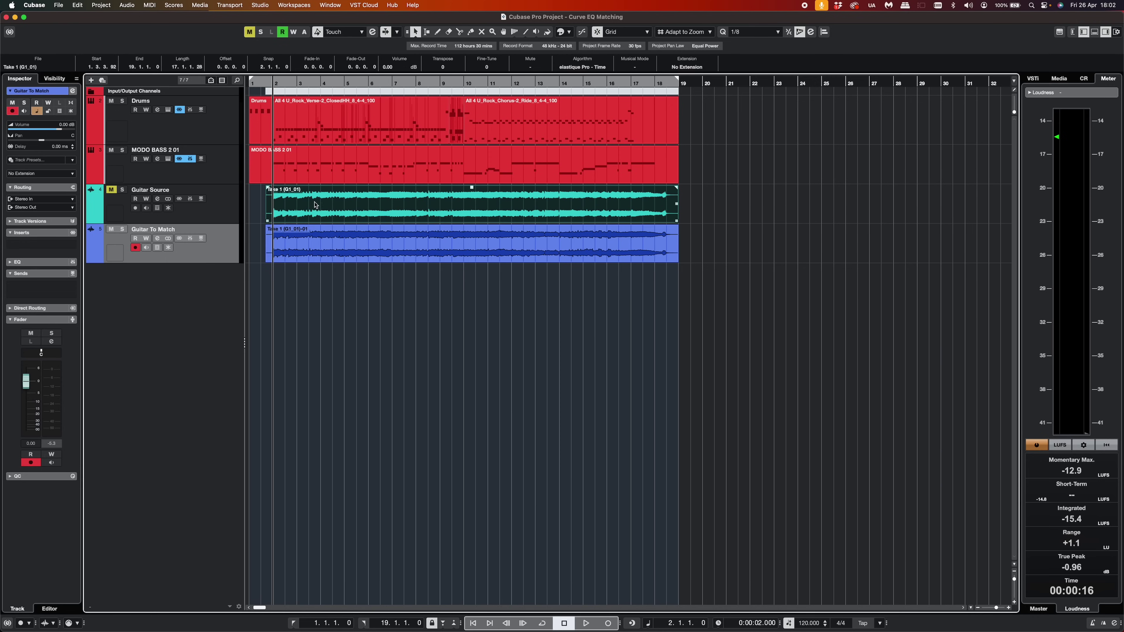
click(311, 244)
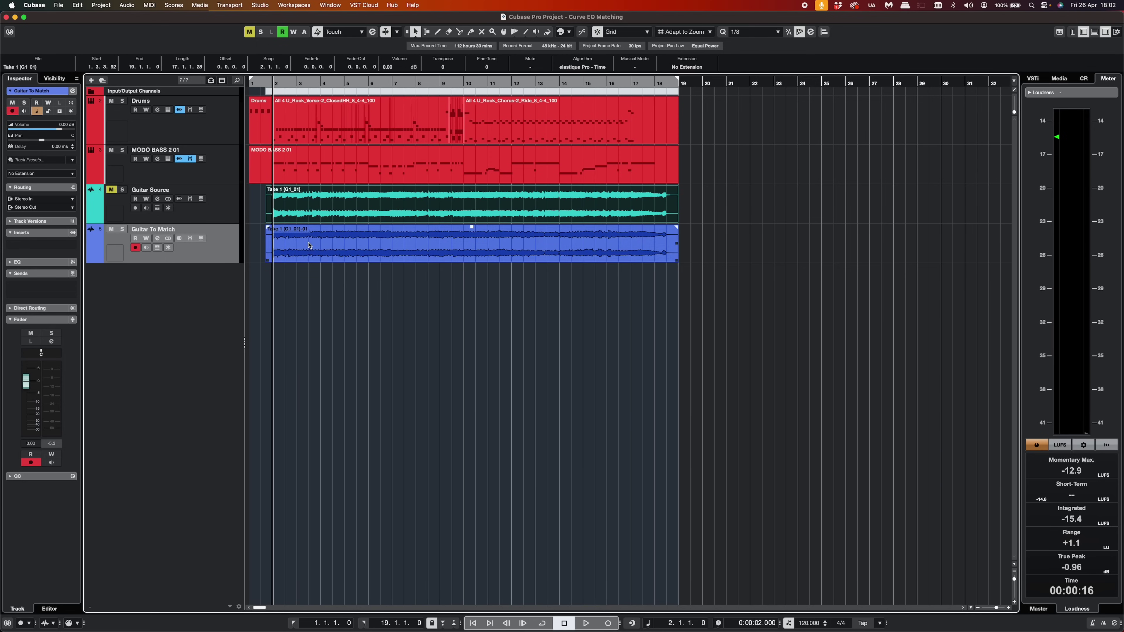
click(580, 623)
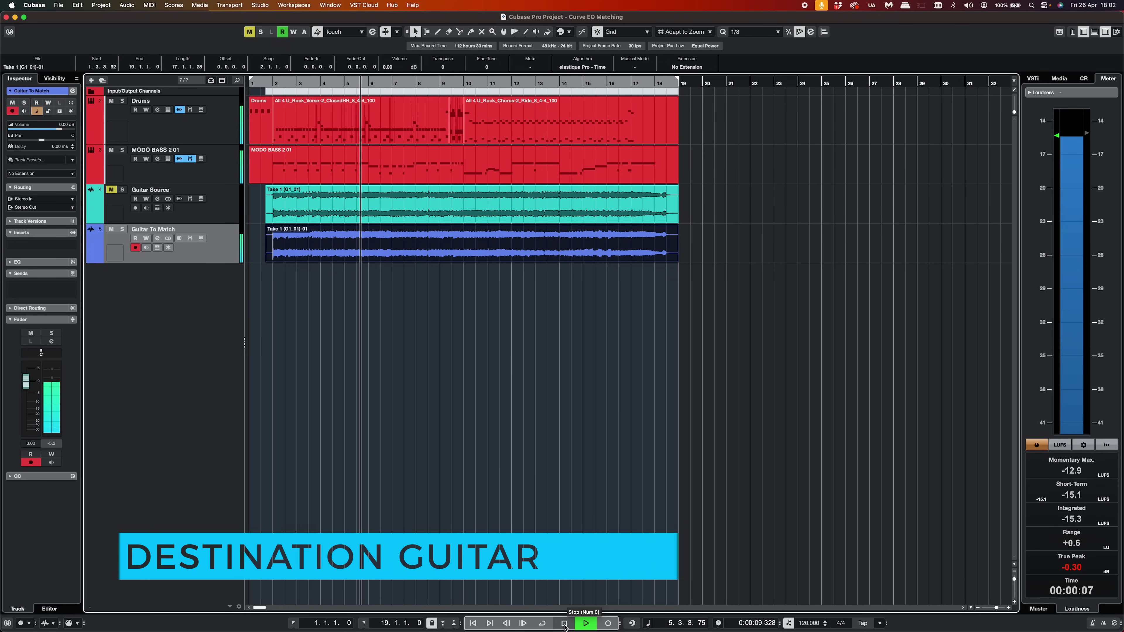
click(564, 623)
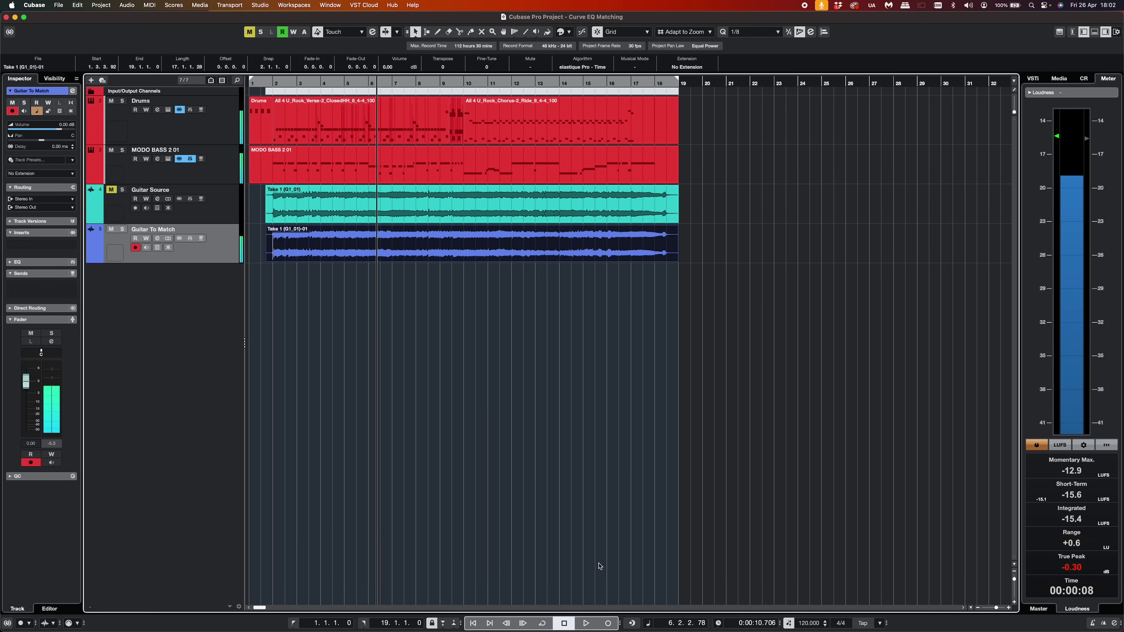
click(111, 228)
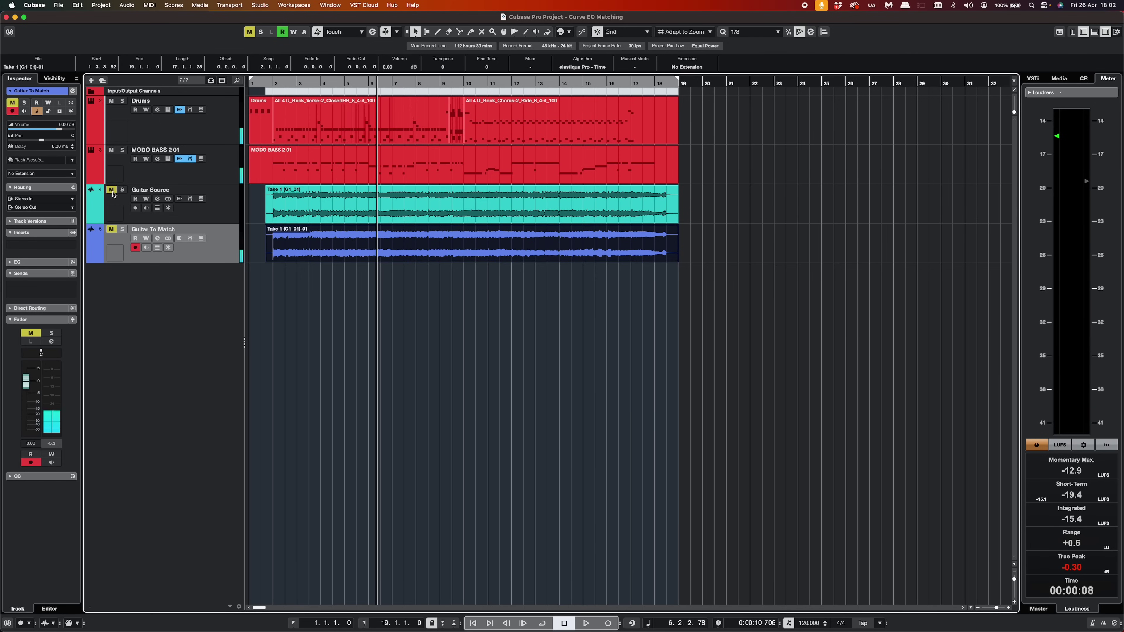
click(195, 210)
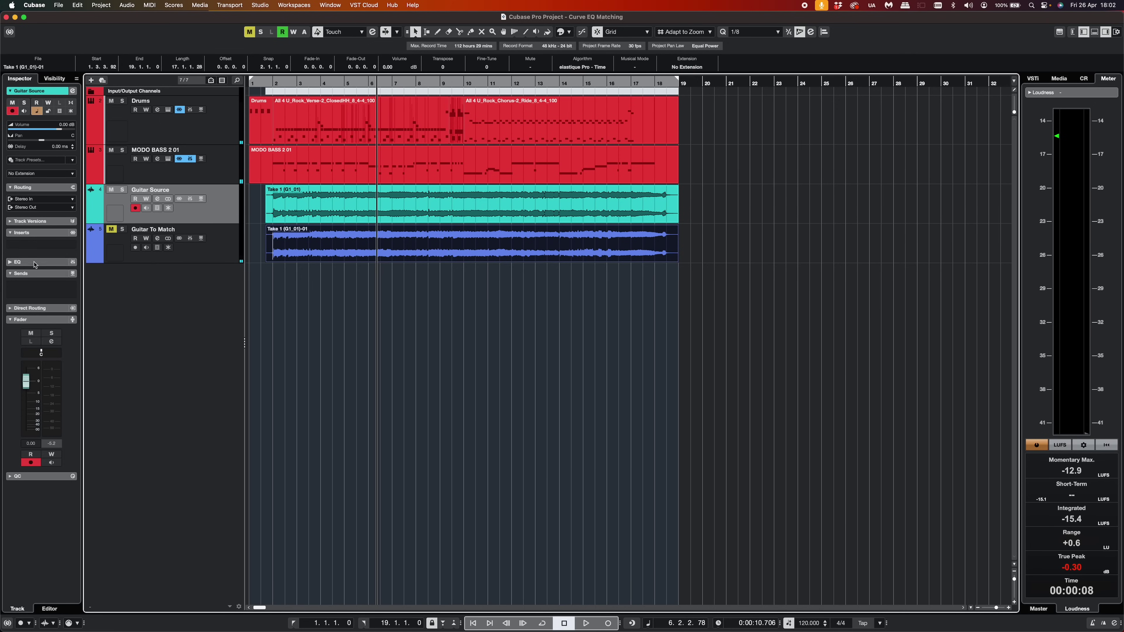
Insert Voxengo CurveEQ on Guitar Source via a 'curve' search and move its window below the waveforms.
click(44, 247)
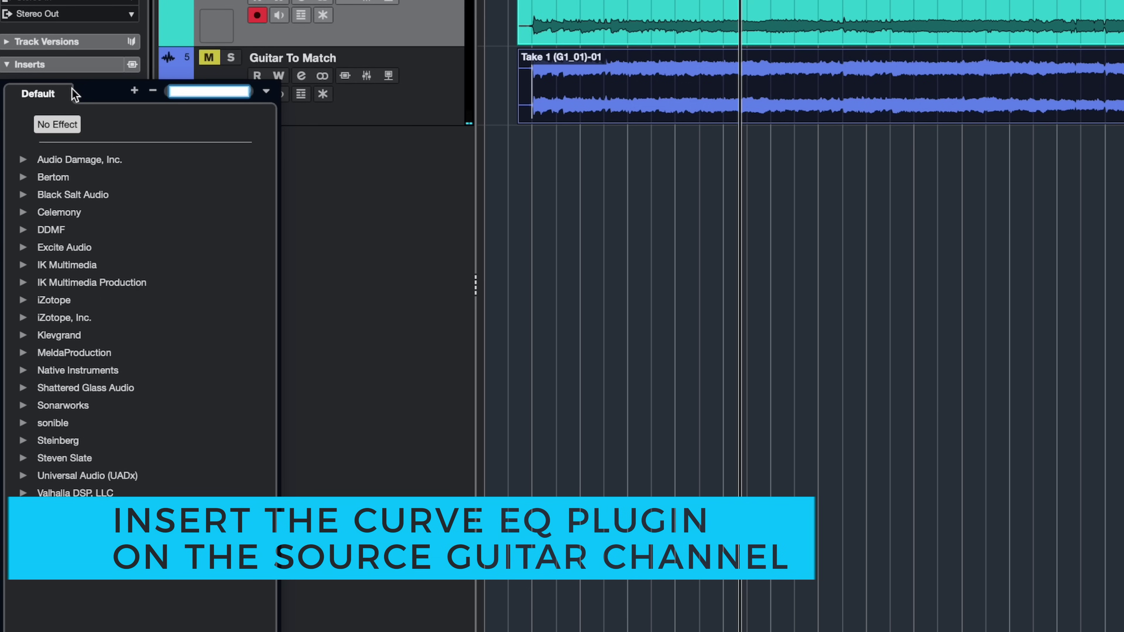
text(curve)
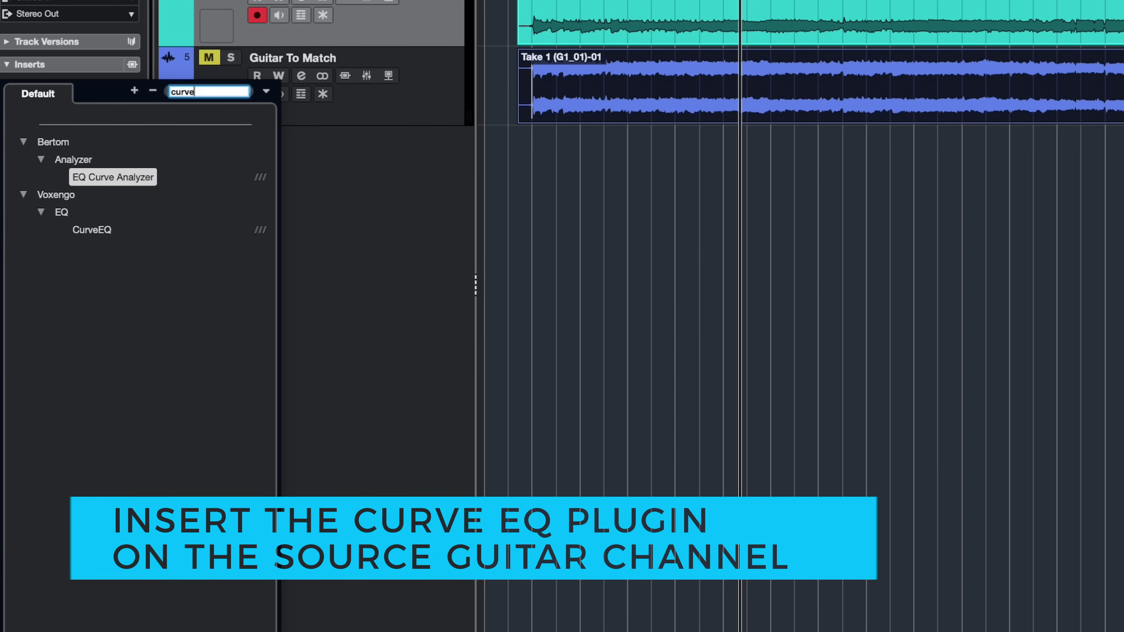
click(91, 230)
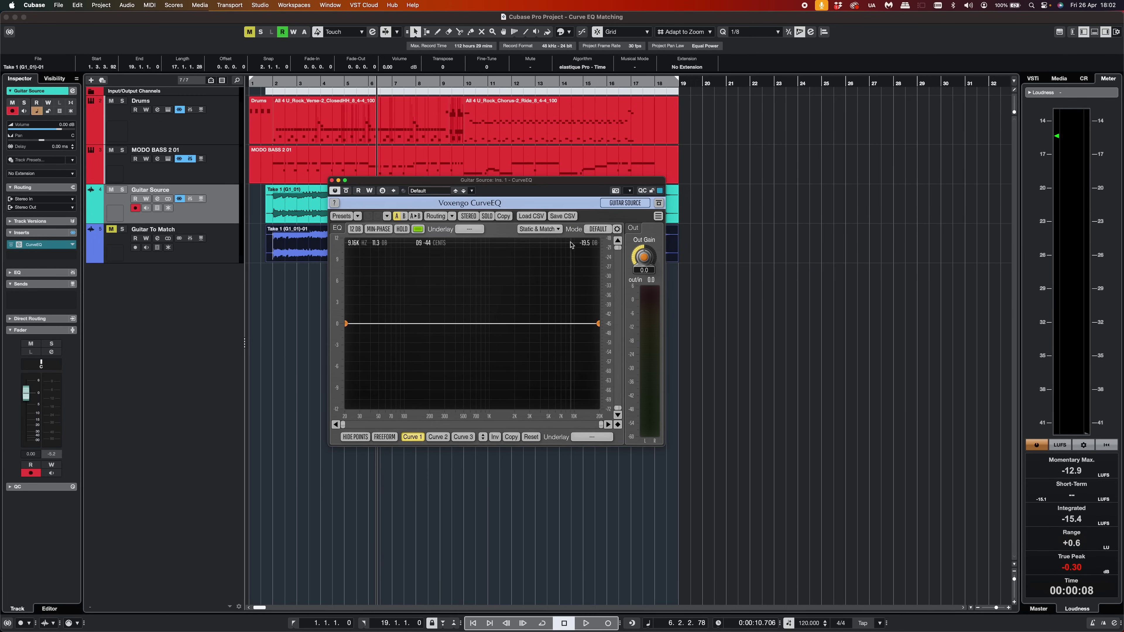
drag(578, 184, 571, 282)
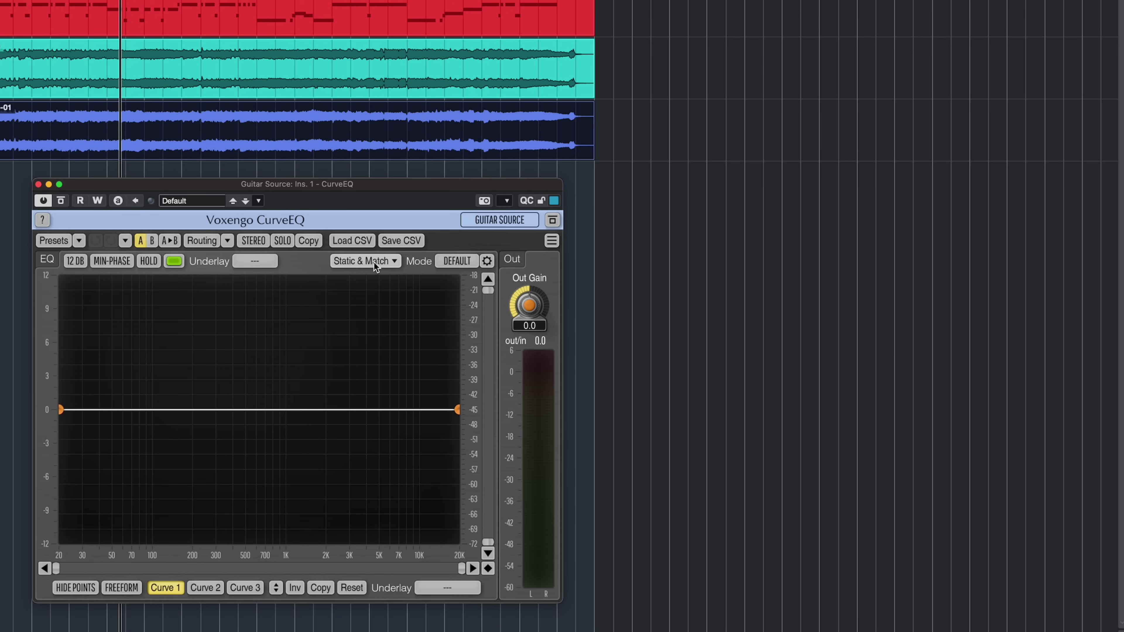
Open CurveEQ's Static Spectrums and Spectrum Mode editors and raise Avg Time to 10000.
click(375, 261)
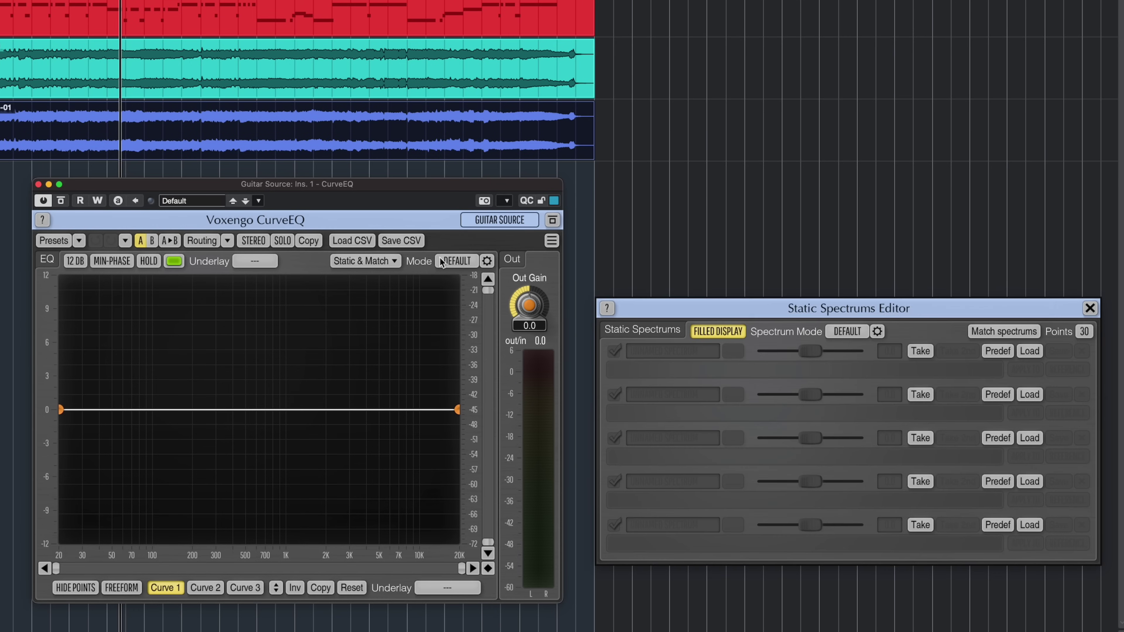
click(488, 261)
drag(891, 46, 816, 68)
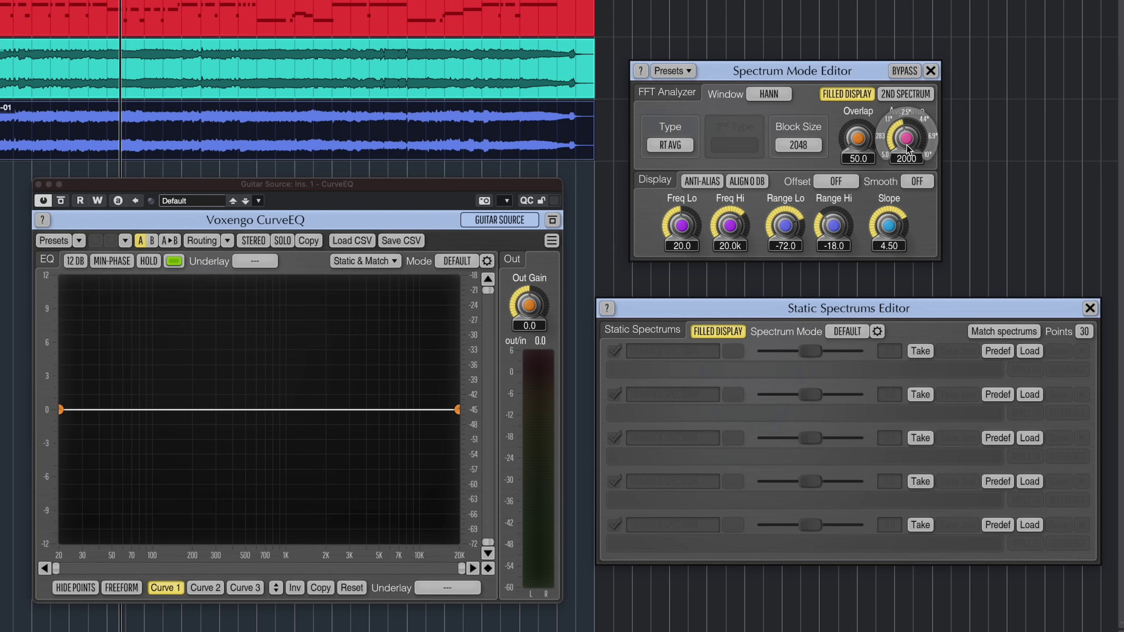
drag(911, 154, 911, 138)
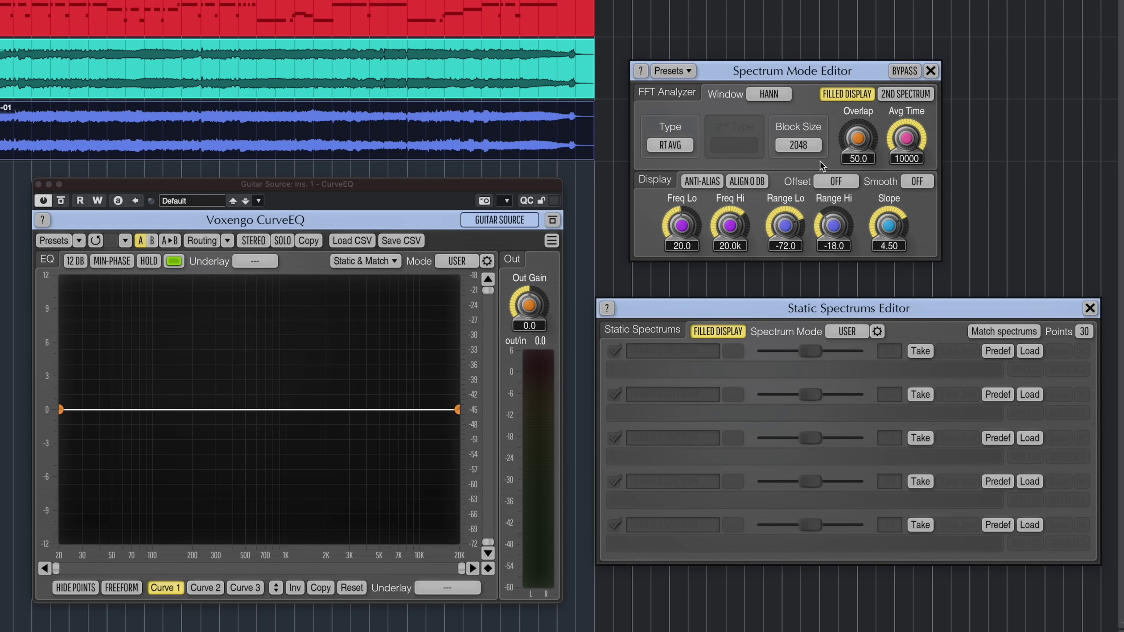
mouse_move(907, 162)
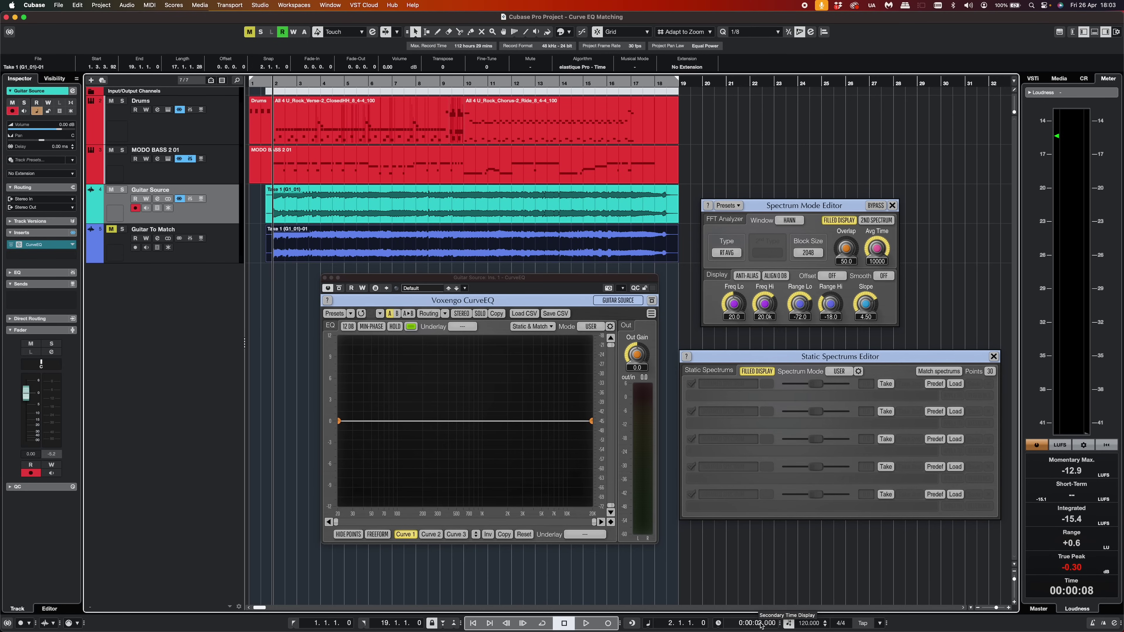
Capture the playing Guitar Source spectrum into the first static slot, then mute it and select Guitar To Match.
click(585, 623)
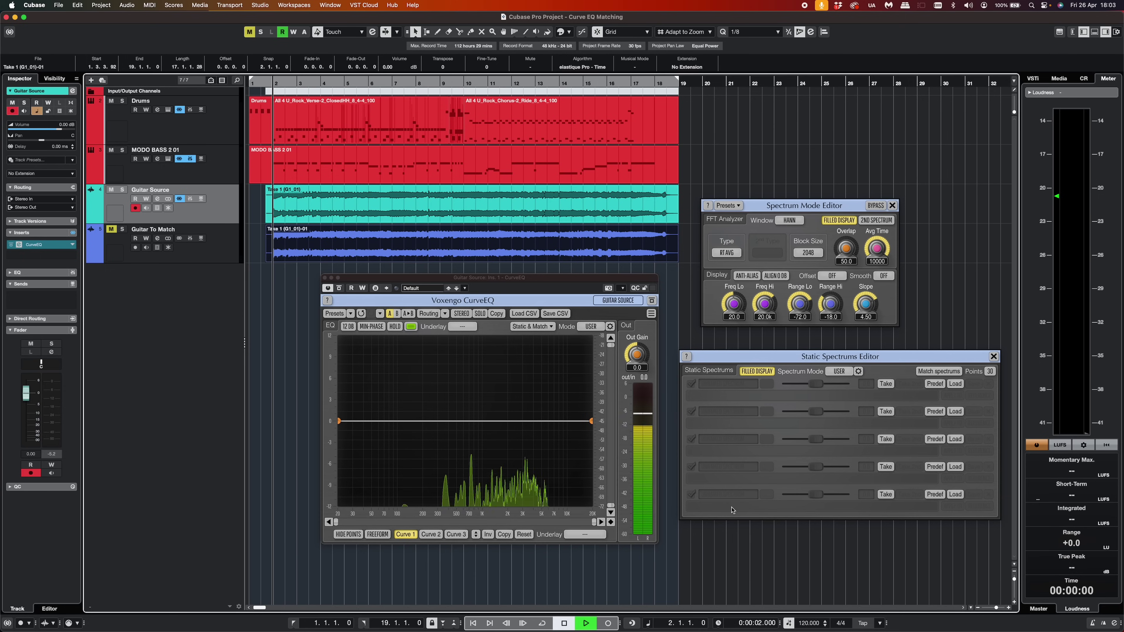
click(886, 384)
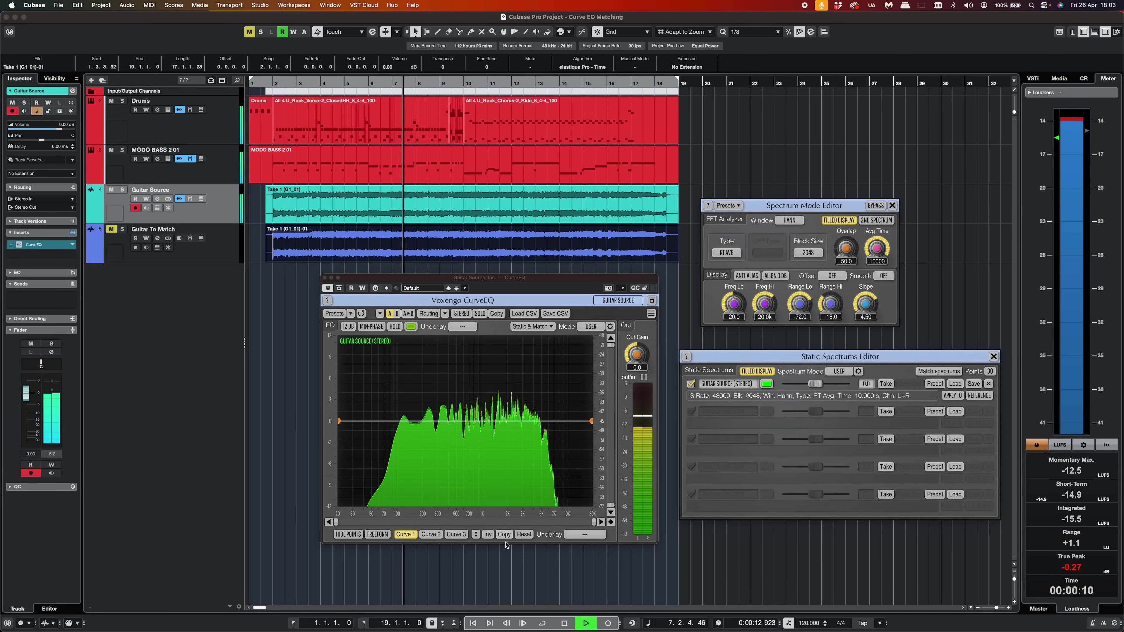
click(572, 623)
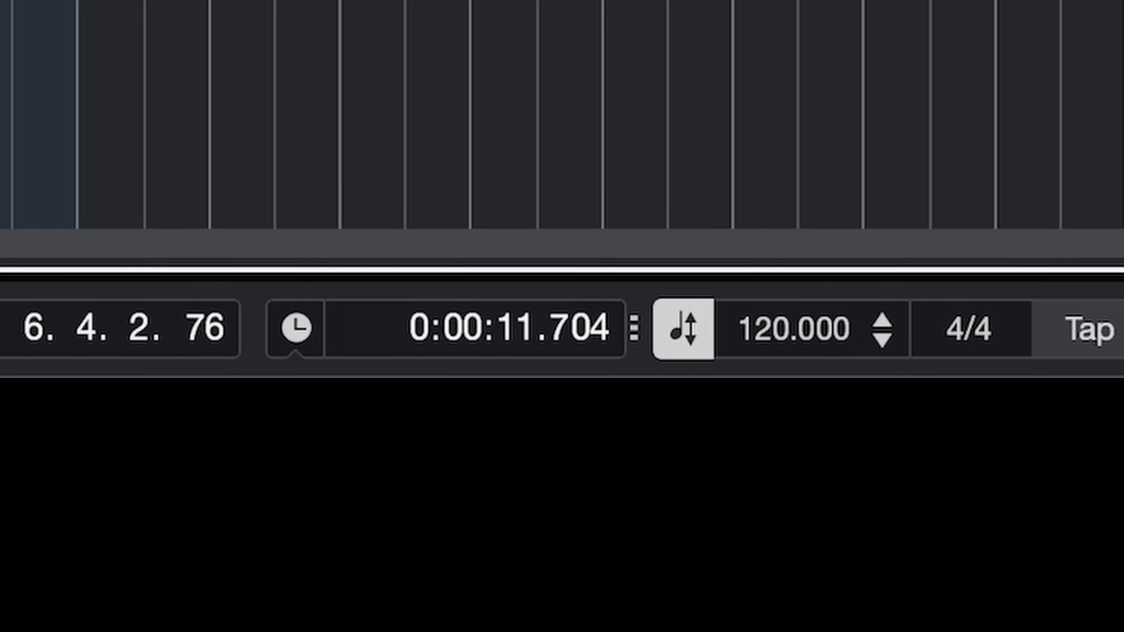
click(536, 237)
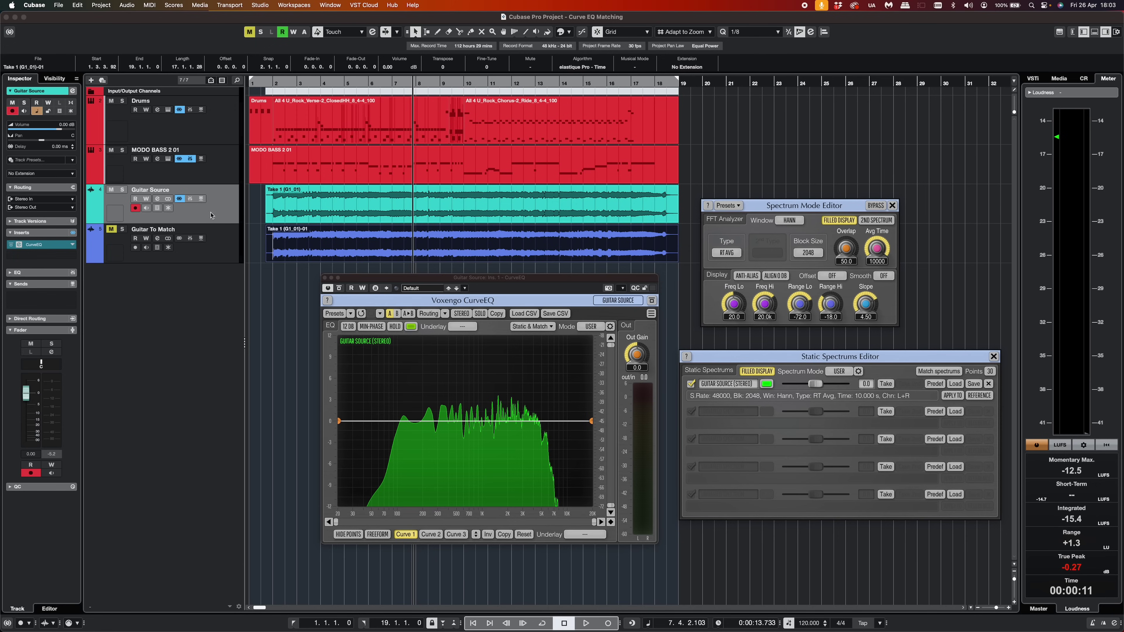
click(110, 190)
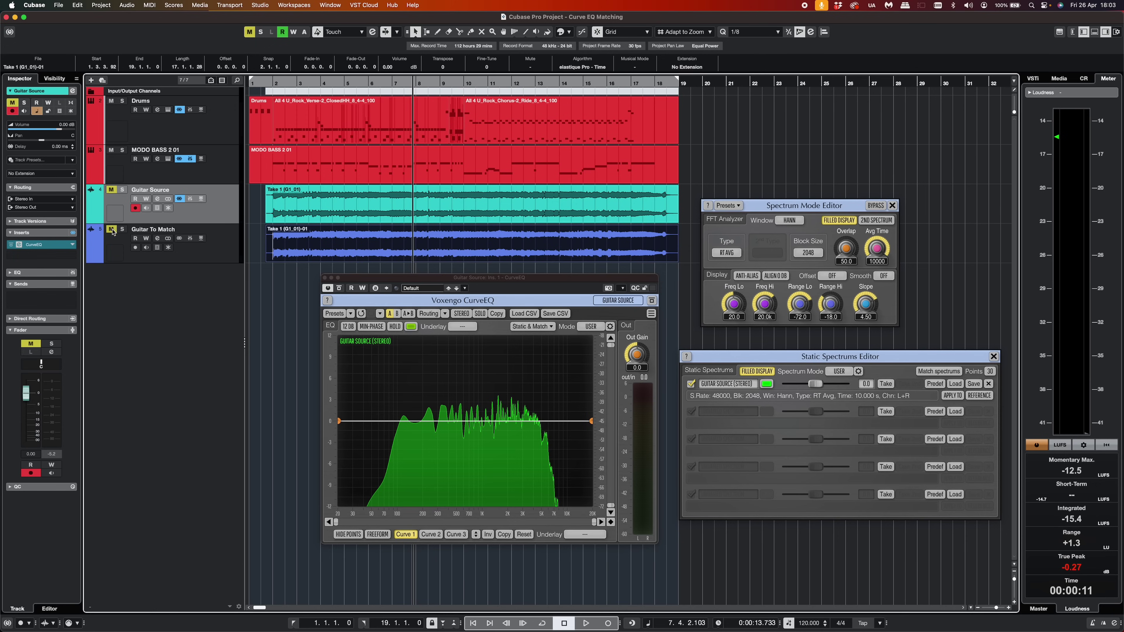
click(232, 254)
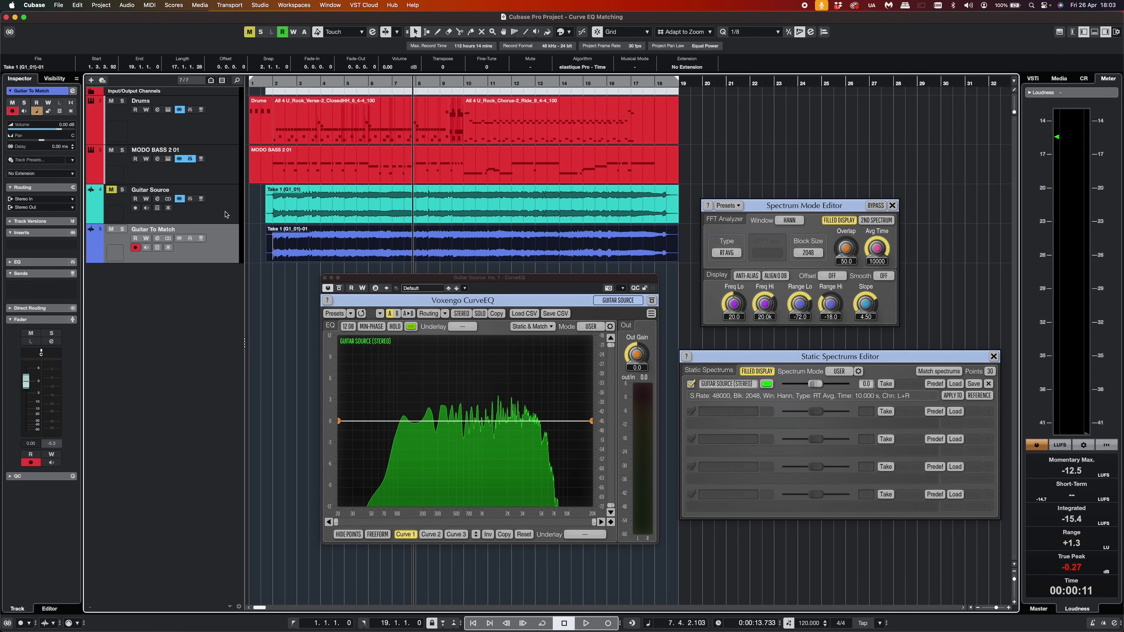
Copy the CurveEQ insert to Guitar To Match in MixConsole and reopen its Static Spectrums editor.
key(F3)
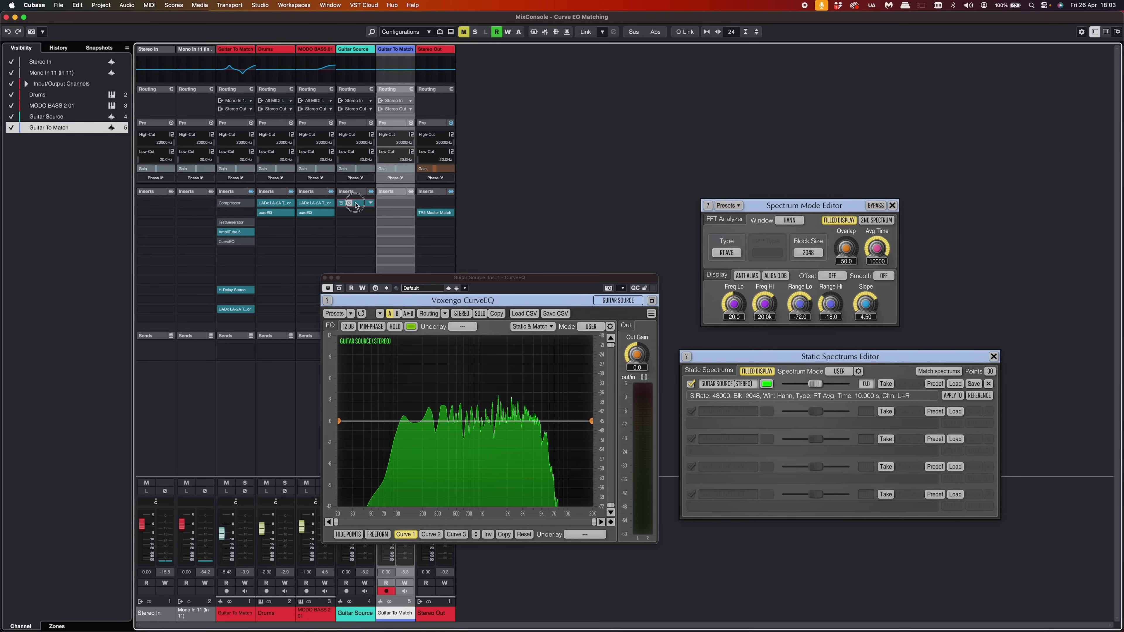
drag(357, 204, 393, 207)
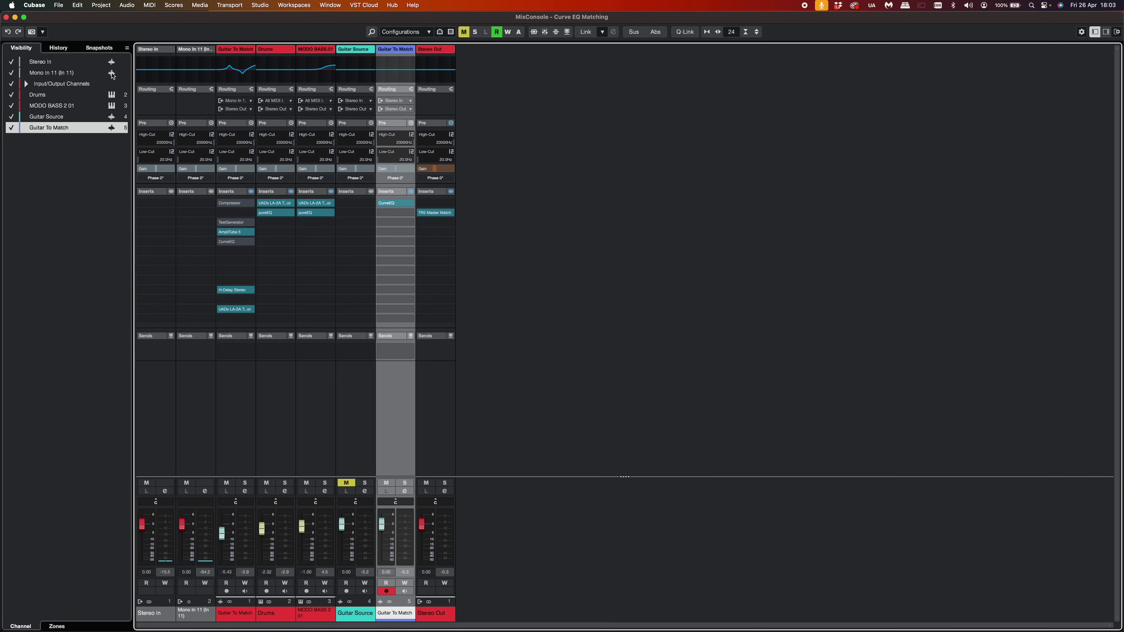
click(7, 18)
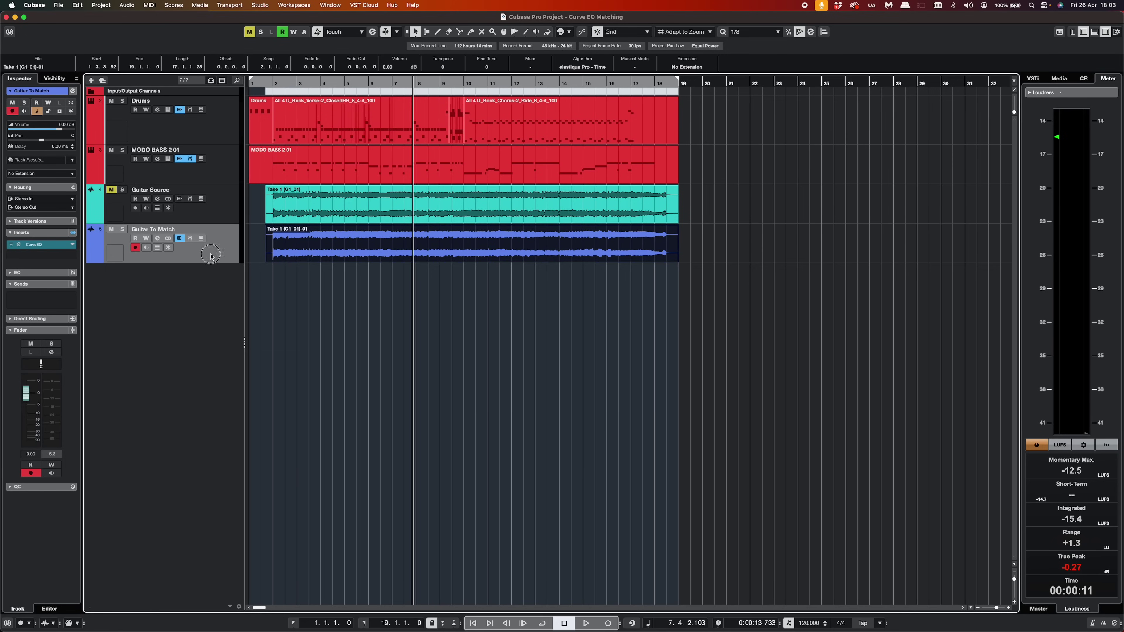
click(18, 244)
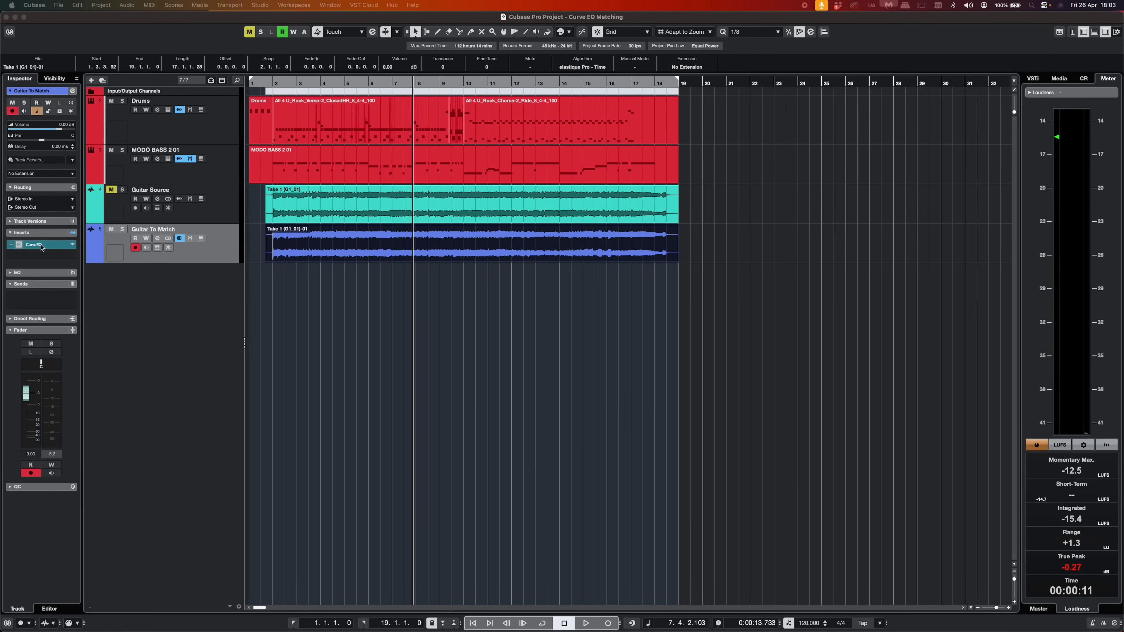
click(629, 274)
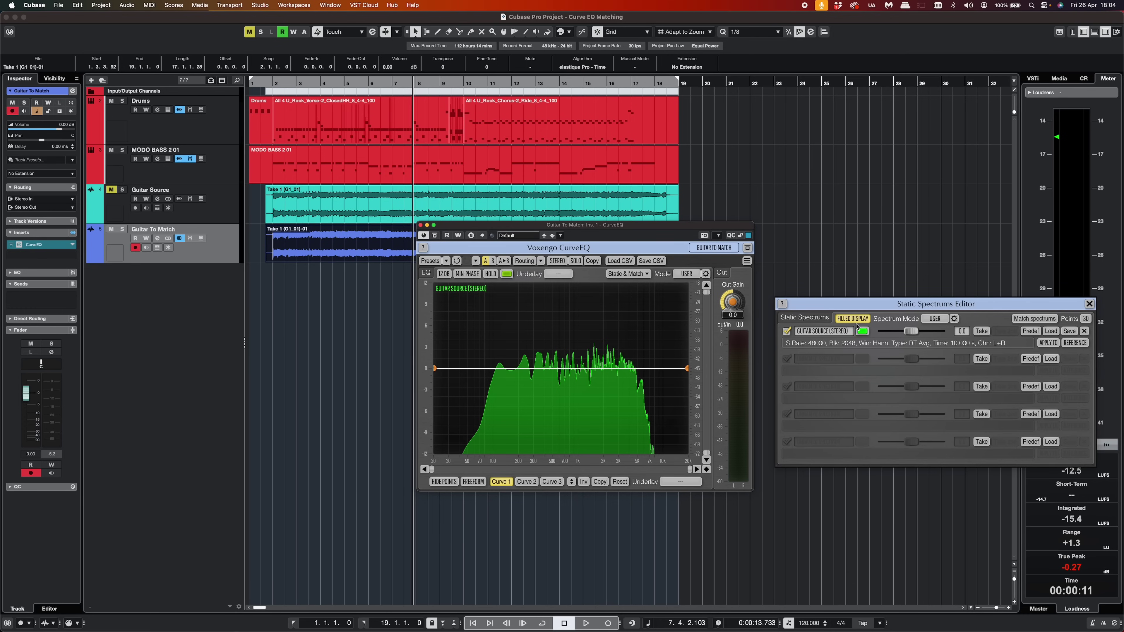
Capture the Guitar To Match spectrum, played from bar 2, into the second static slot.
click(707, 273)
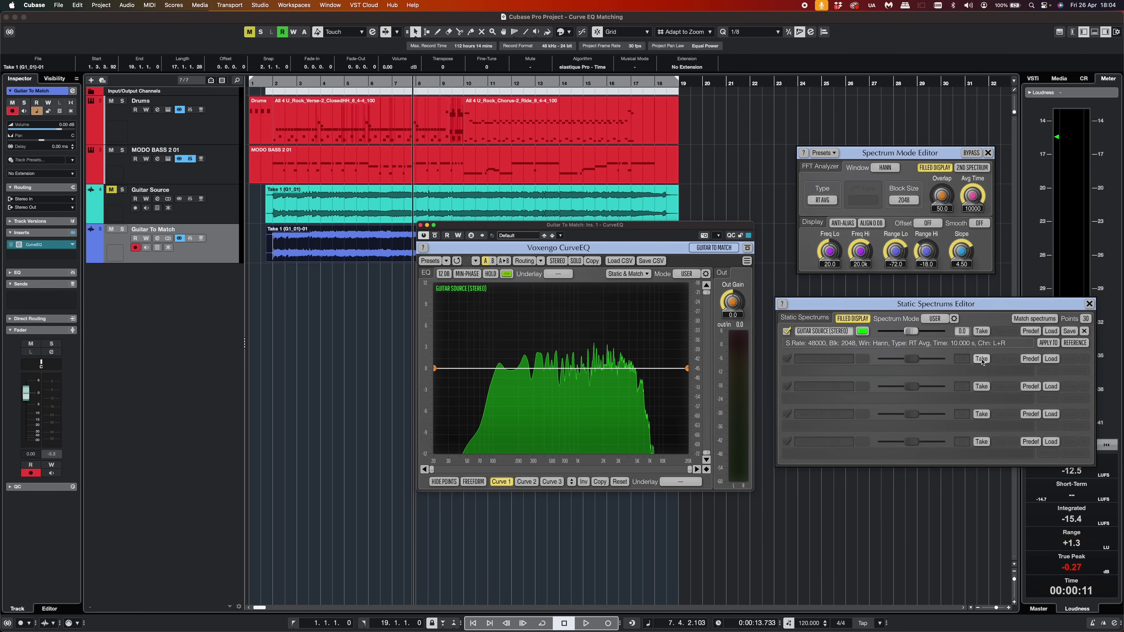
click(272, 83)
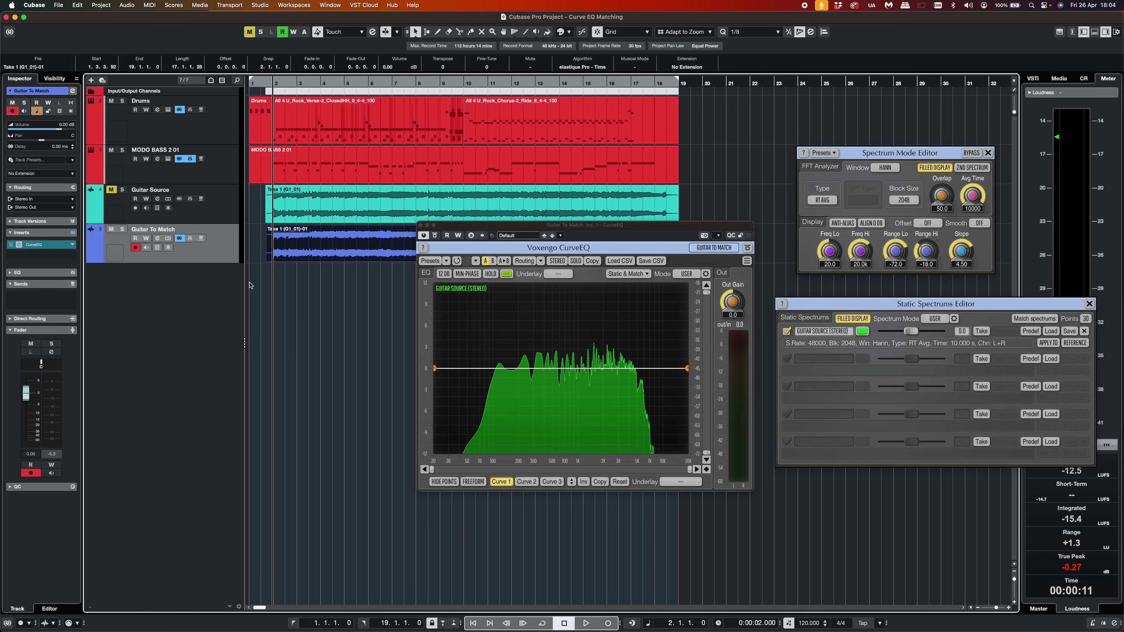
click(586, 627)
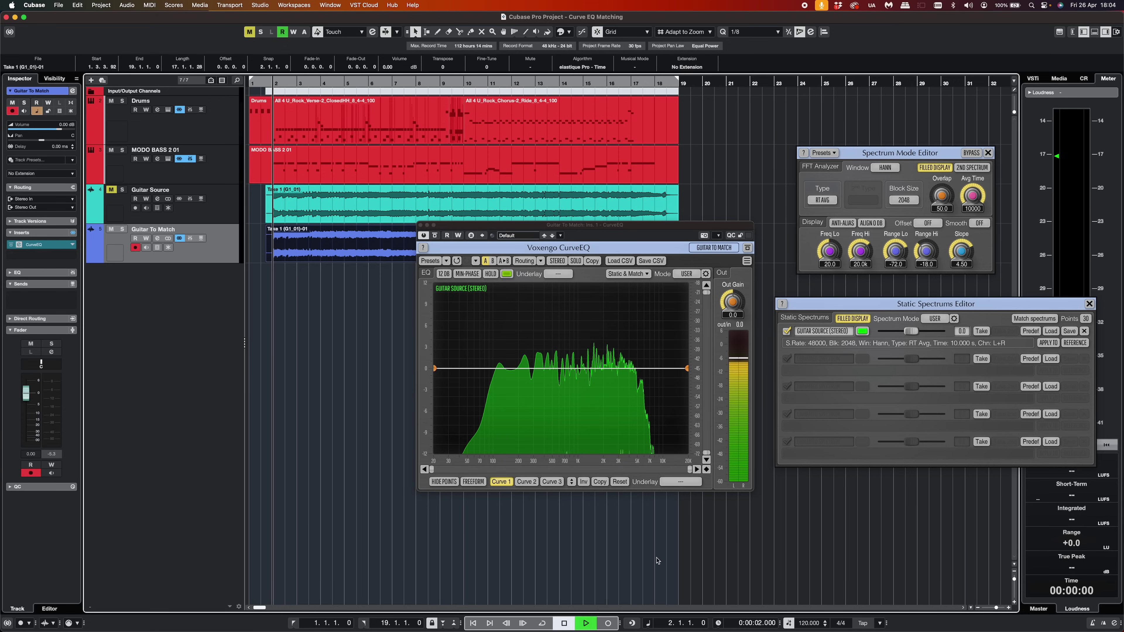
click(981, 359)
click(563, 622)
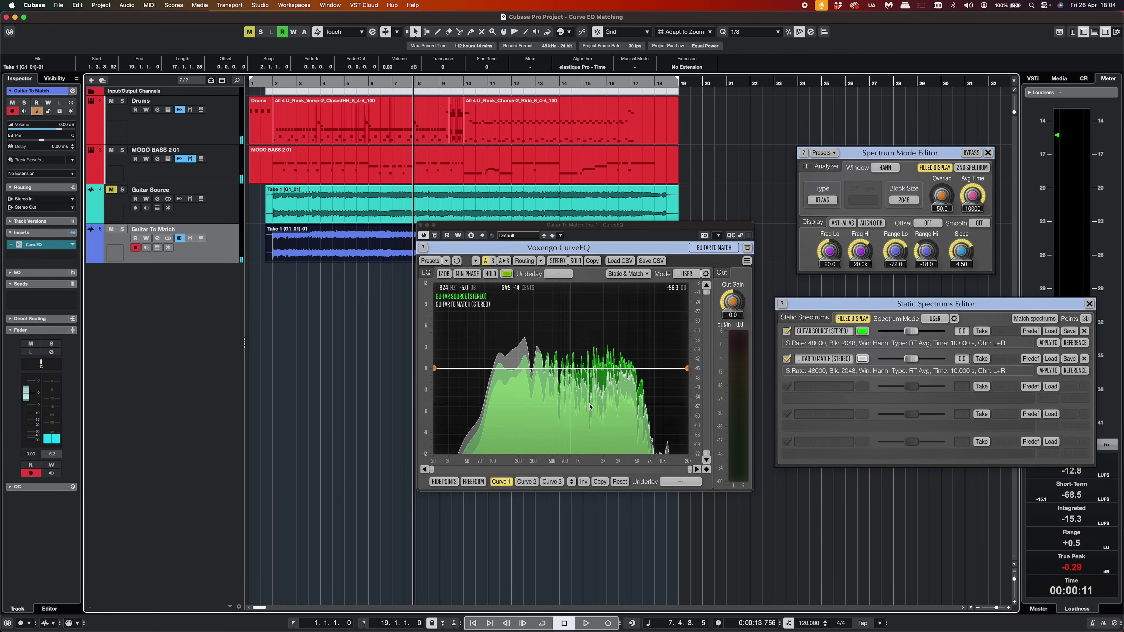
drag(972, 200, 972, 265)
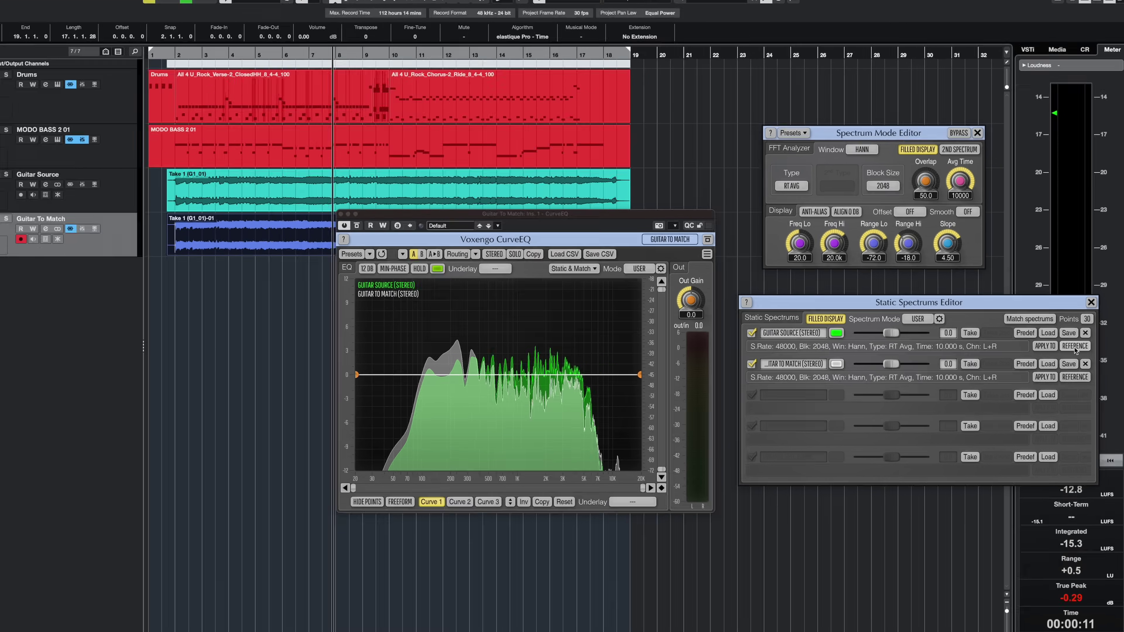
Set Guitar Source as the reference, match the spectrums at 30 points, and play from bar 2.
click(1075, 344)
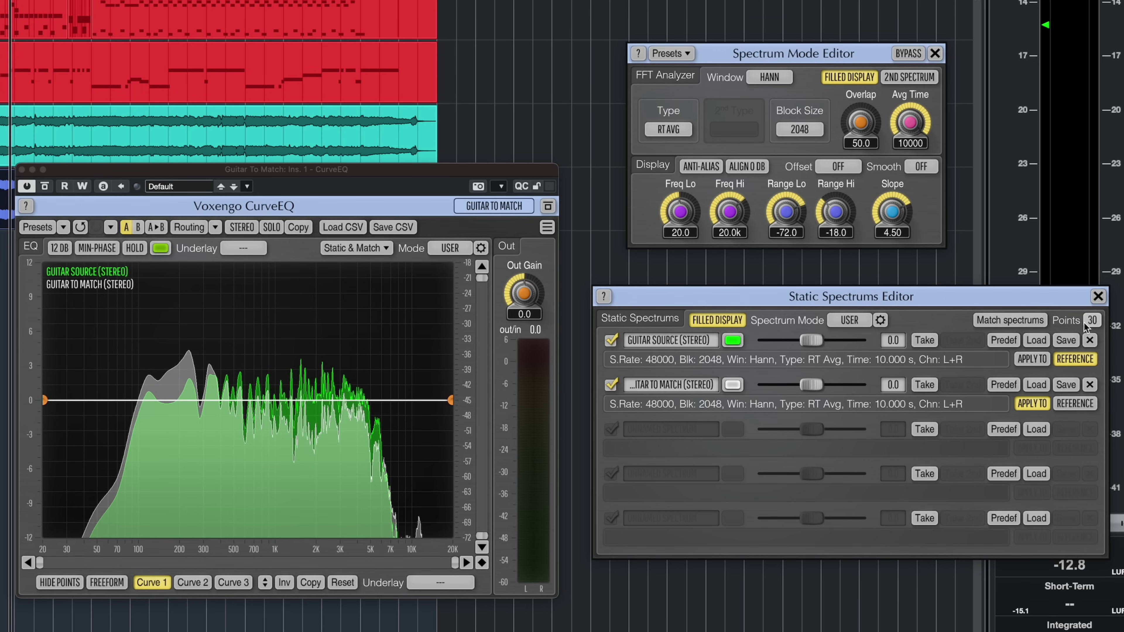
click(1001, 320)
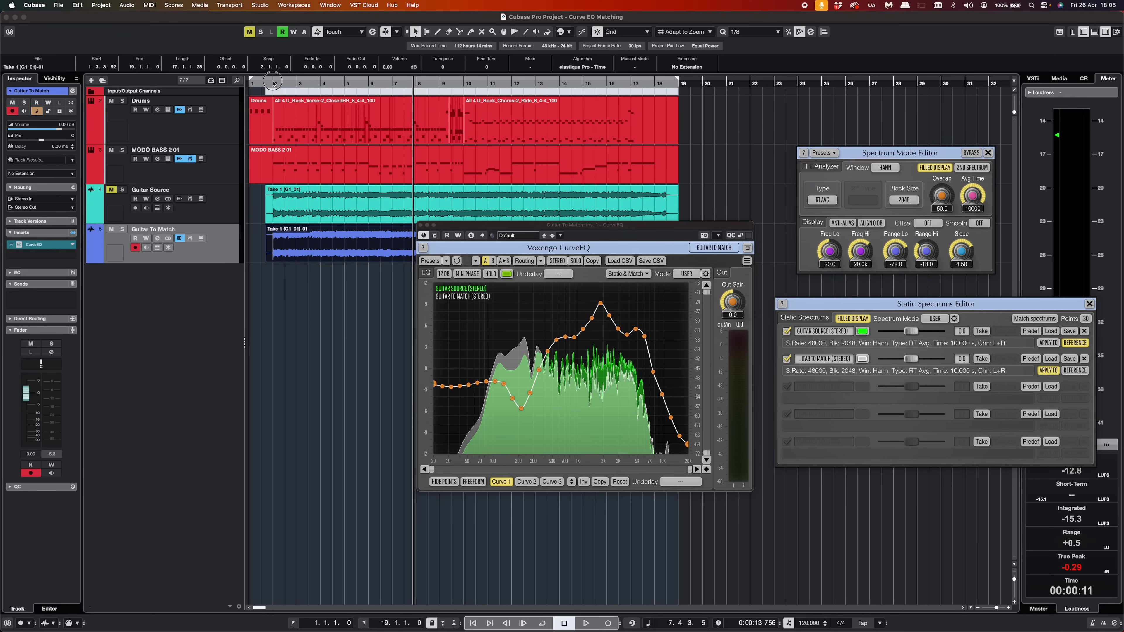
double_click(273, 83)
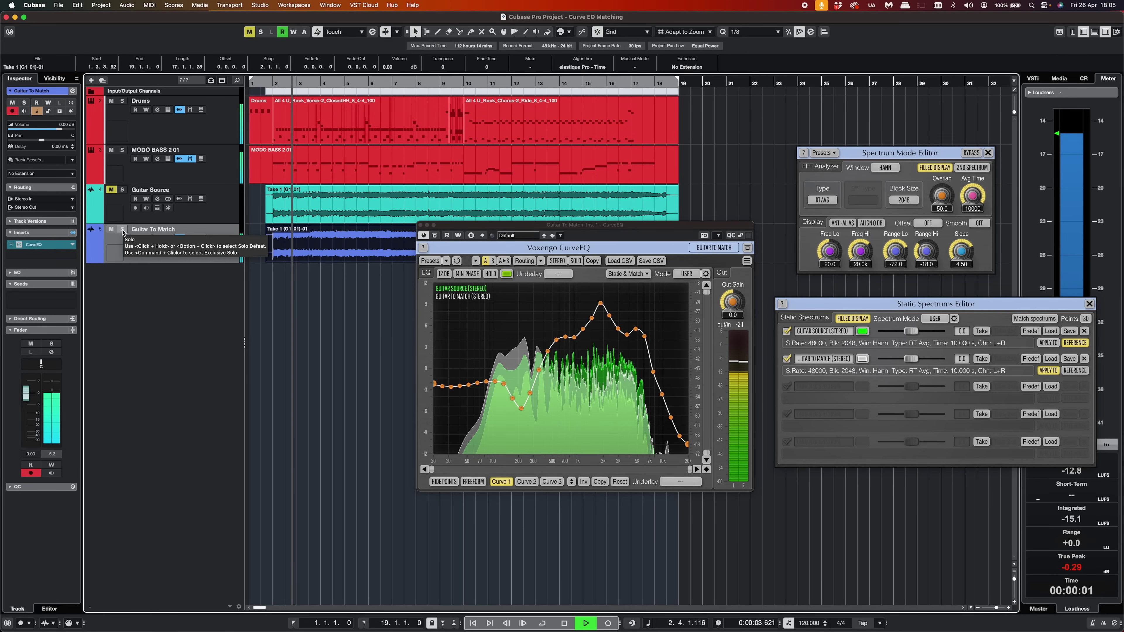
Compare the guitar with CurveEQ bypassed and re-enabled during playback, then stop.
click(435, 236)
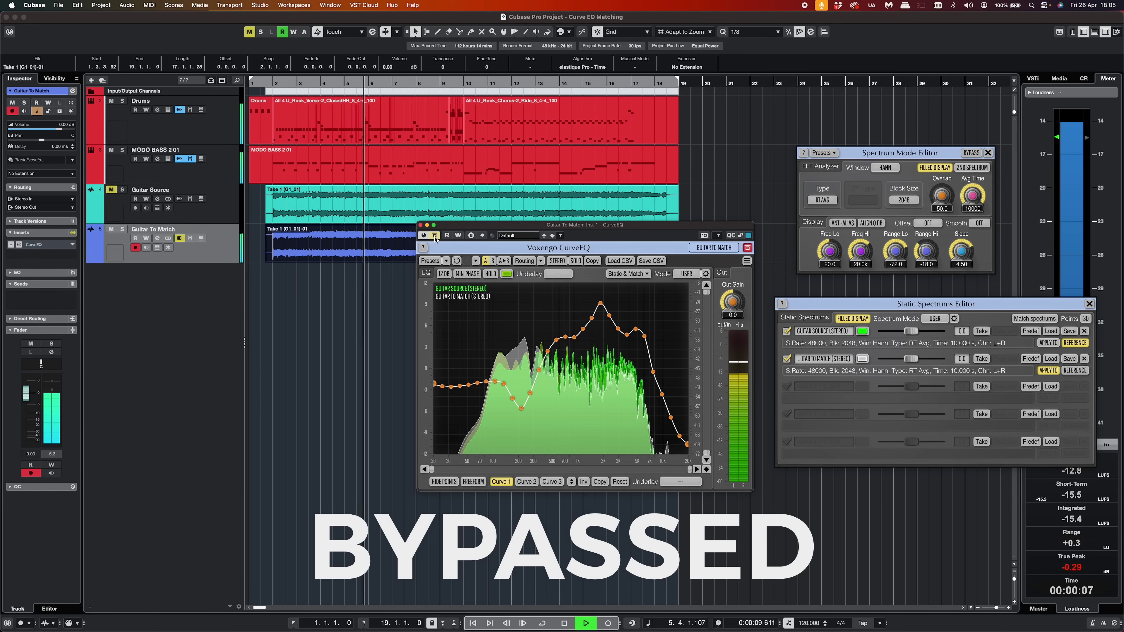
click(435, 236)
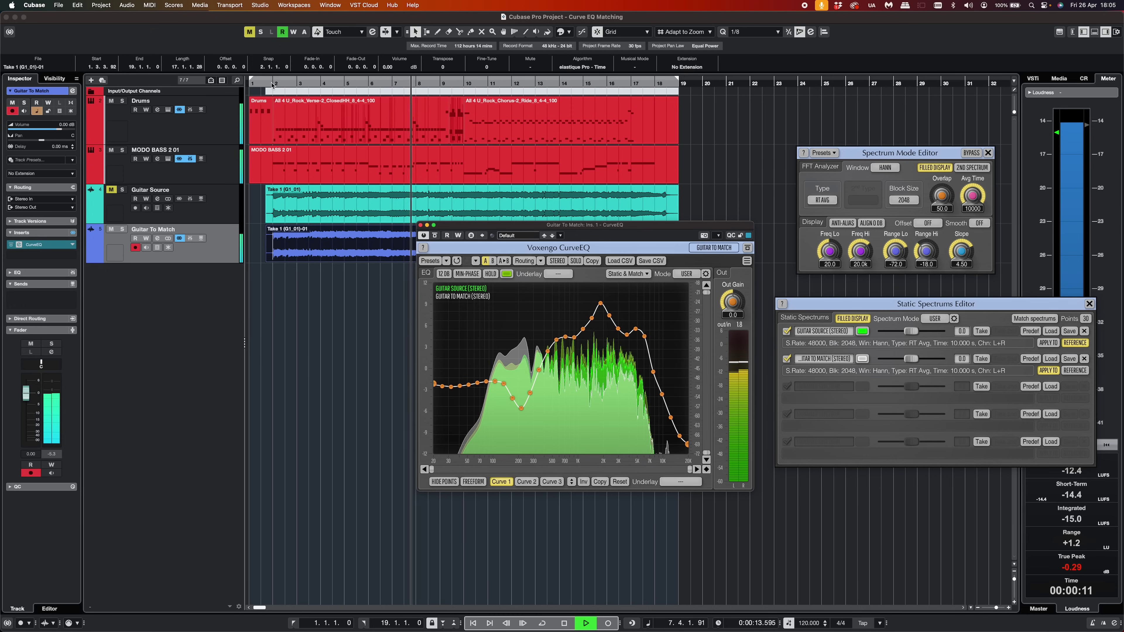
key(space)
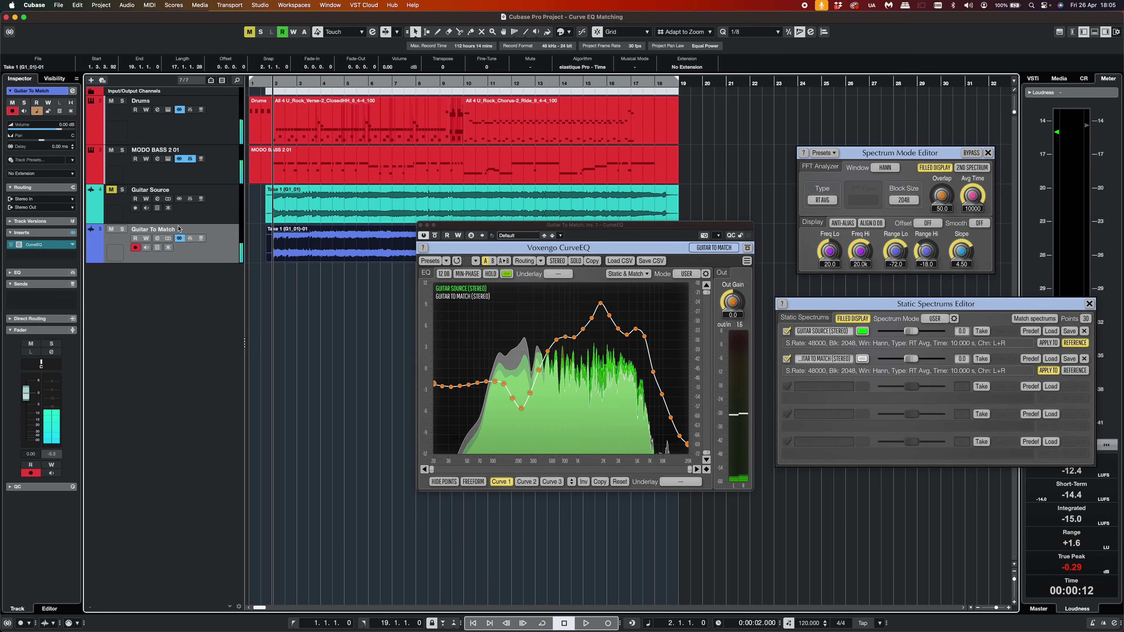
Alternate soloing Guitar To Match and Guitar Source during playback, ending with Guitar To Match soloed.
click(123, 230)
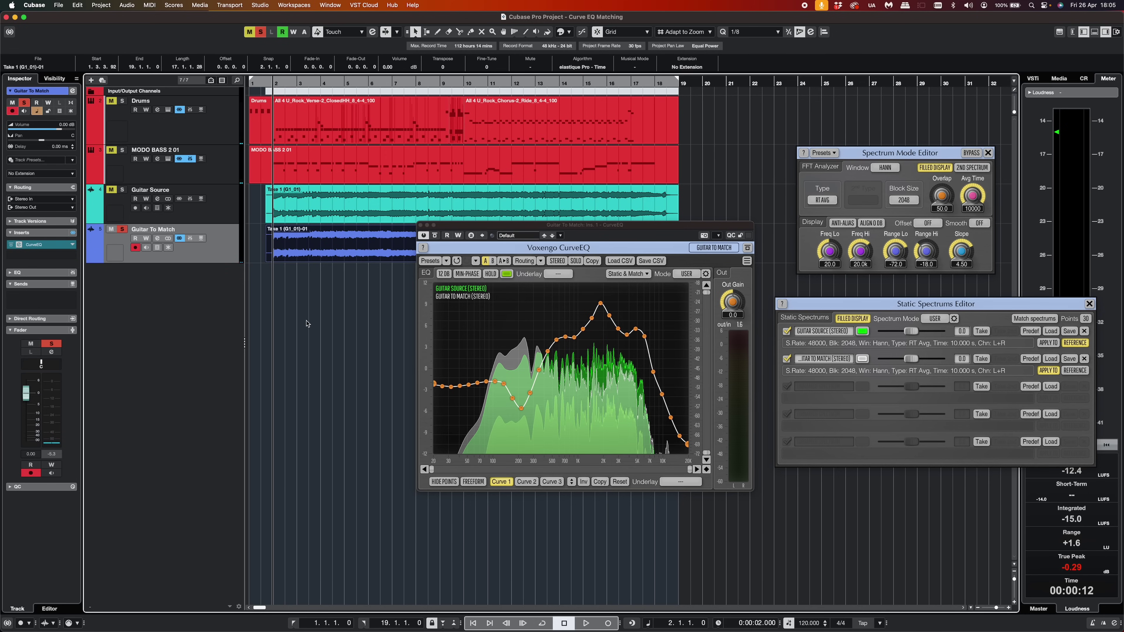
key(space)
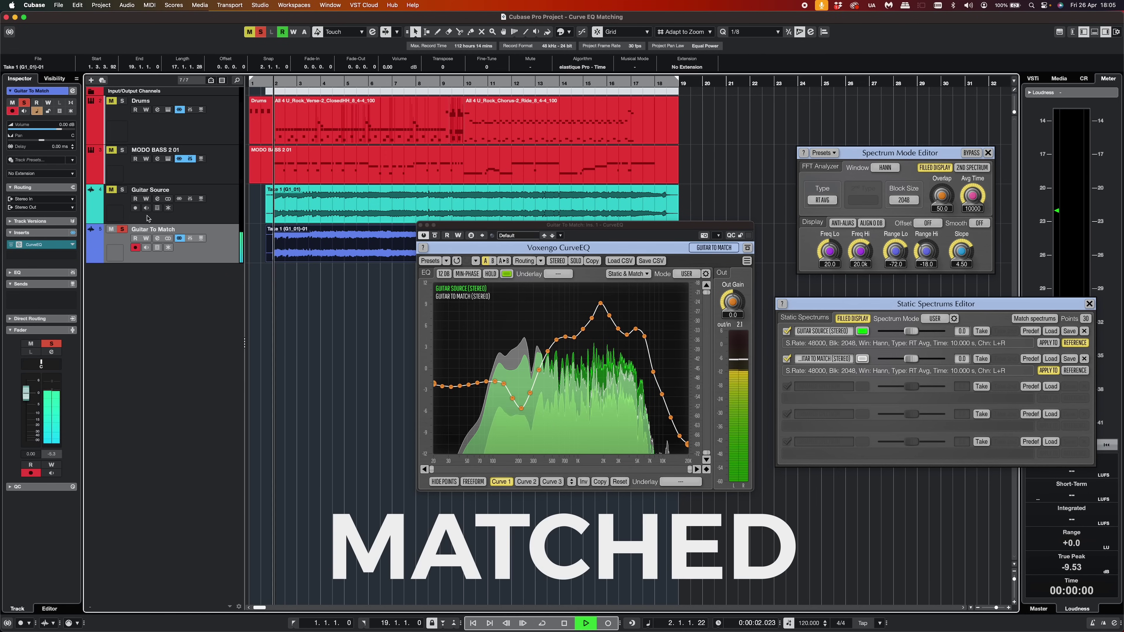
super+click(122, 189)
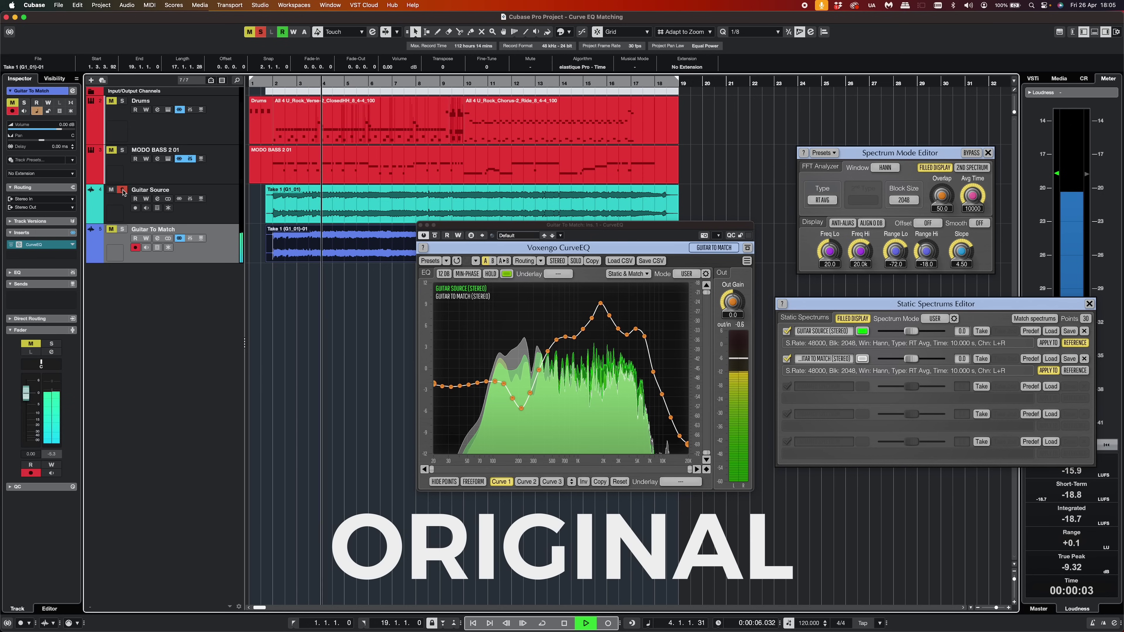
super+click(123, 231)
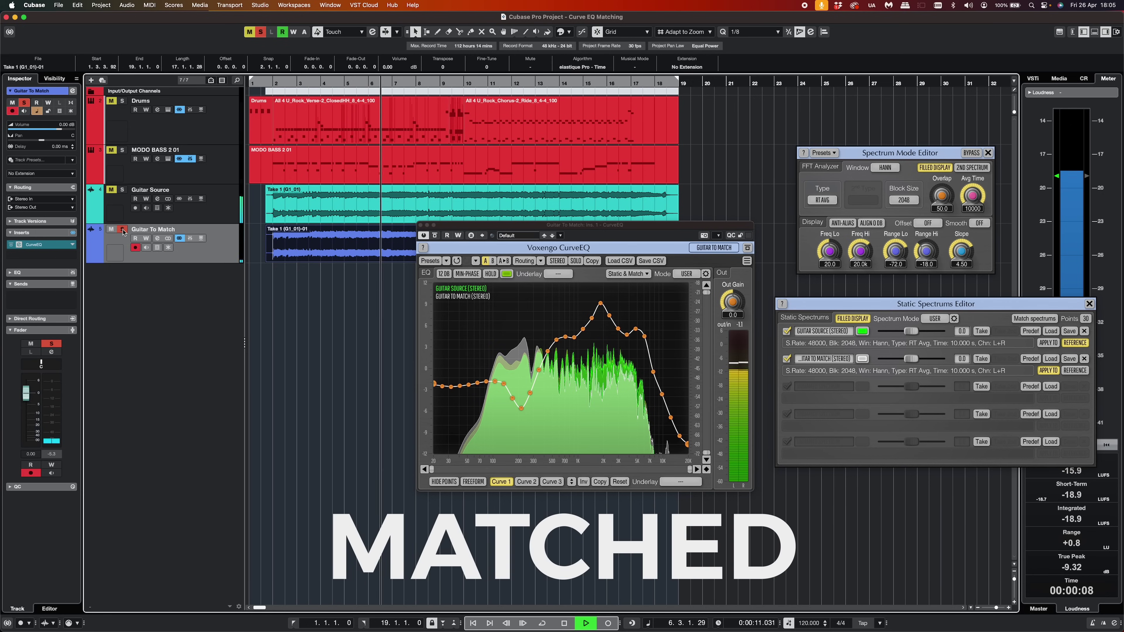
super+click(123, 230)
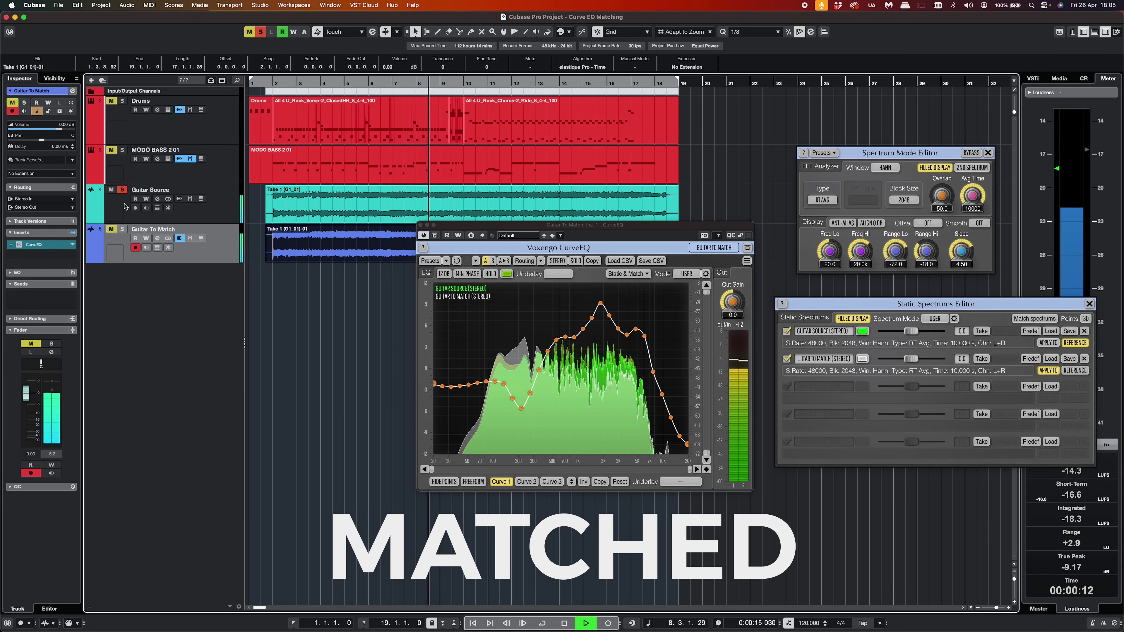
super+click(123, 230)
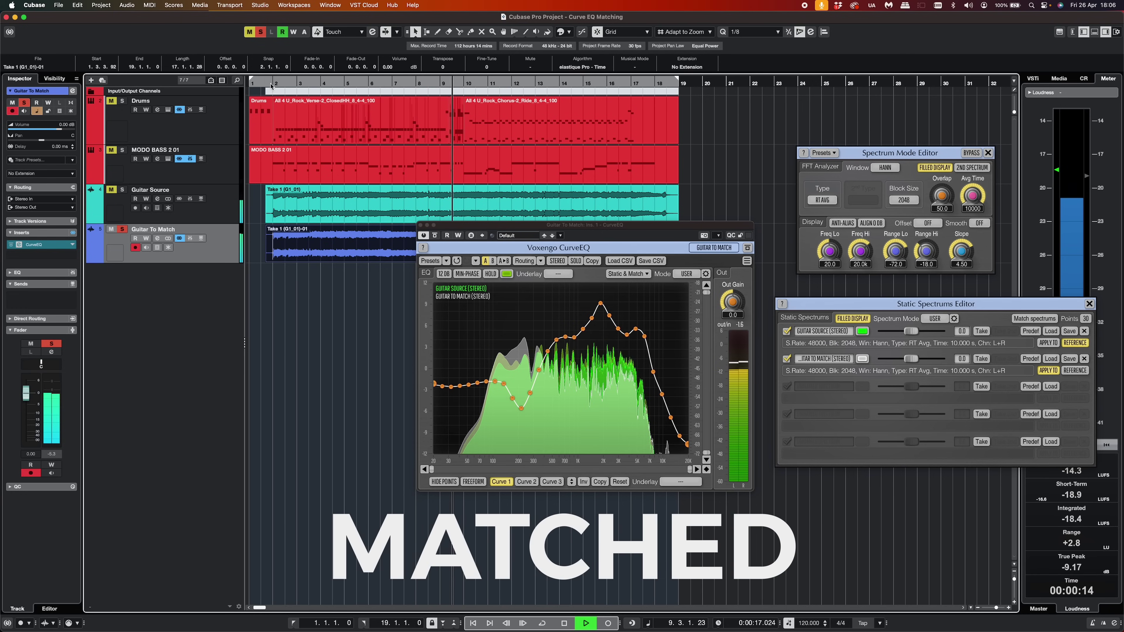
key(space)
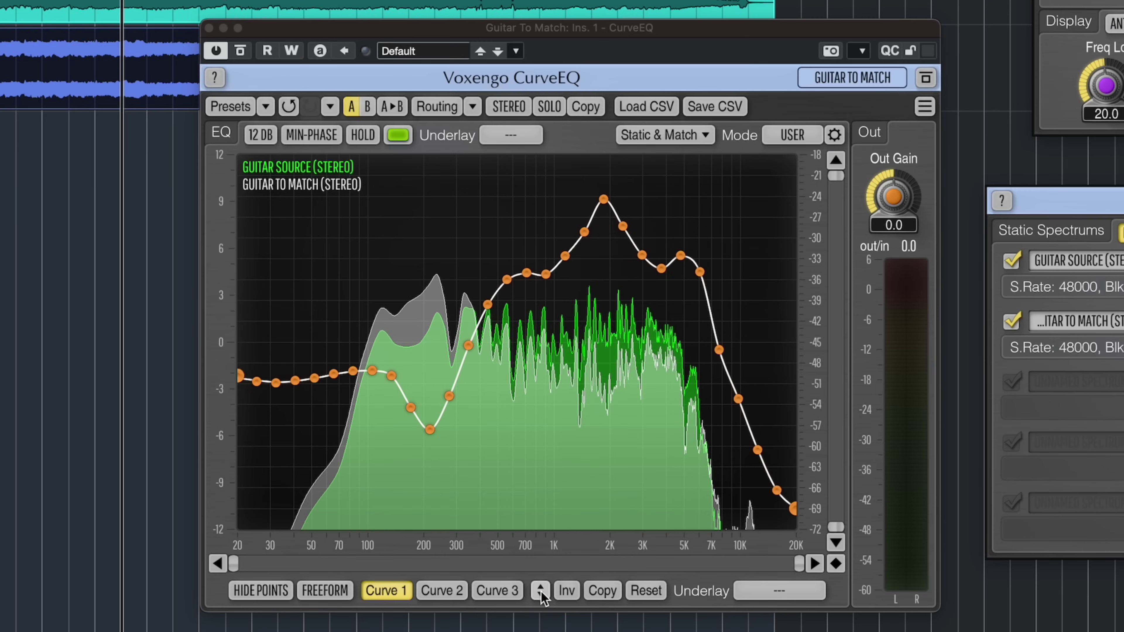
drag(572, 483, 571, 487)
drag(541, 590, 542, 539)
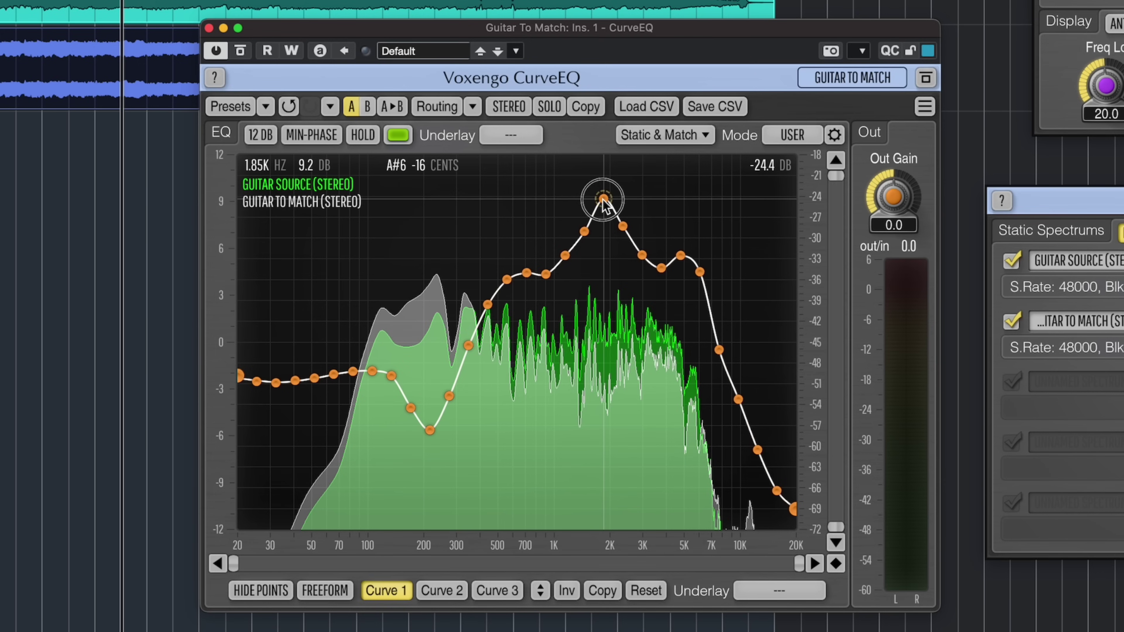
drag(604, 199, 595, 207)
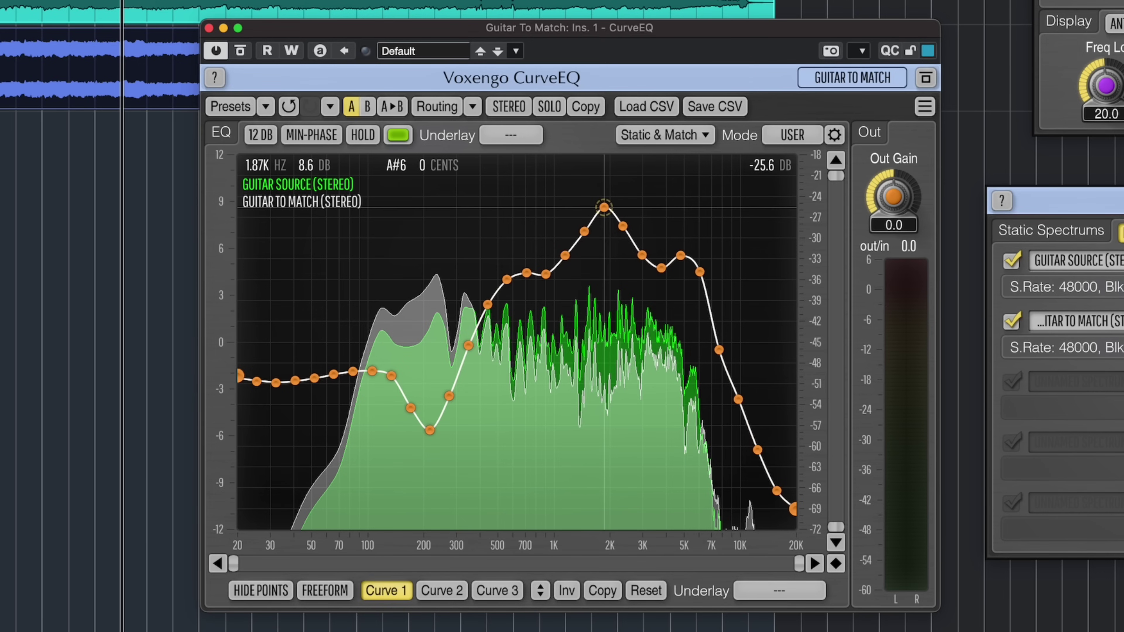
double_click(680, 256)
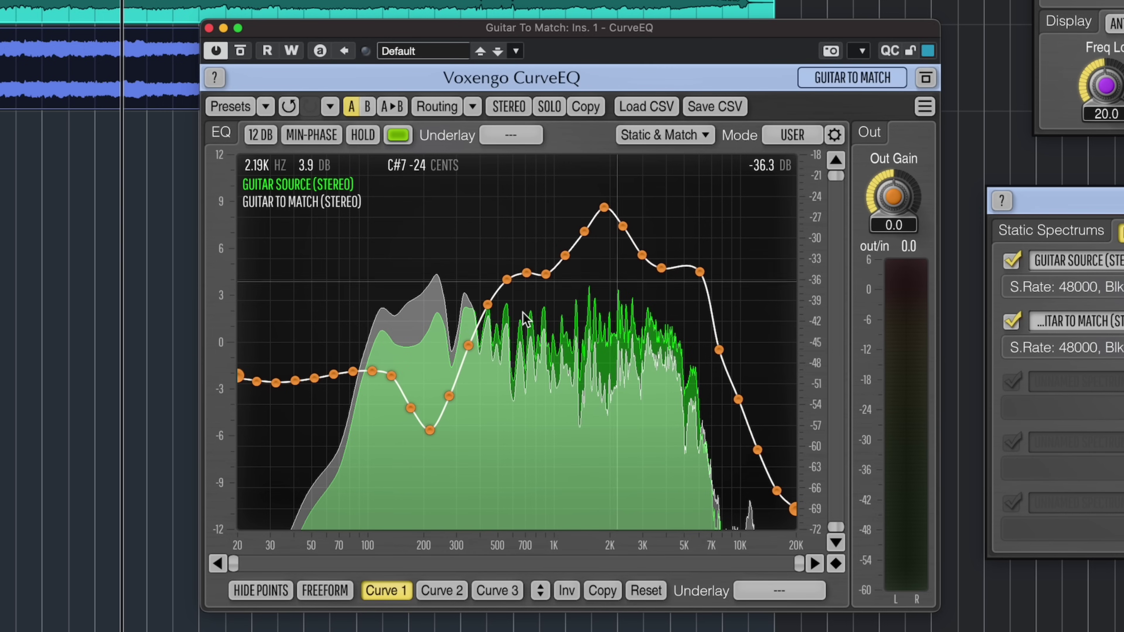
double_click(352, 371)
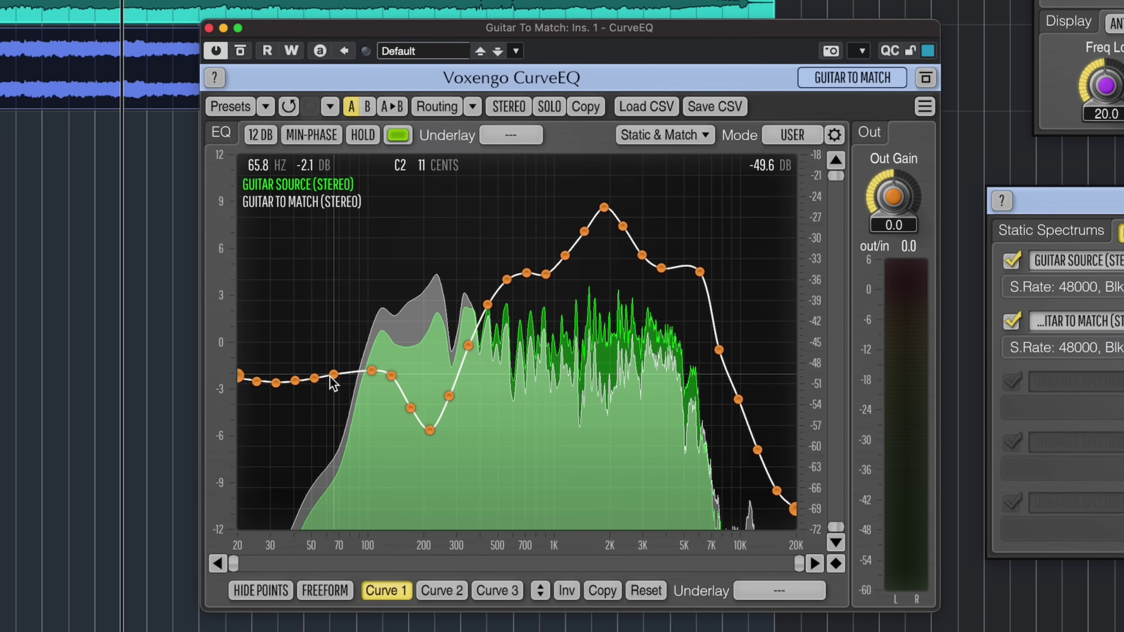
double_click(333, 375)
double_click(314, 377)
double_click(295, 380)
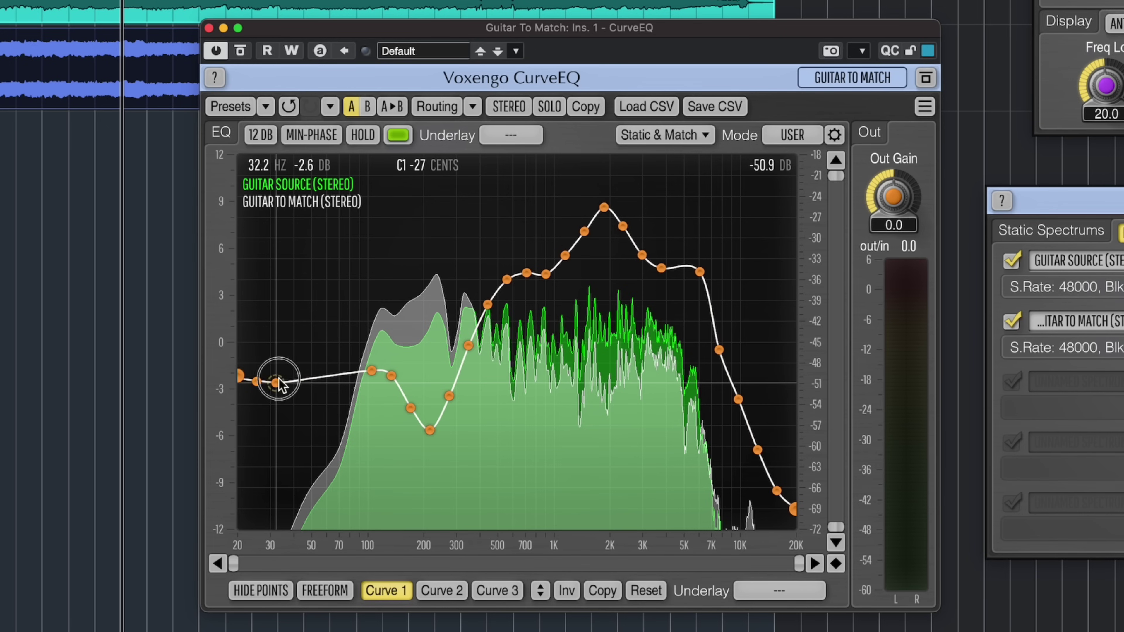
double_click(276, 382)
double_click(256, 382)
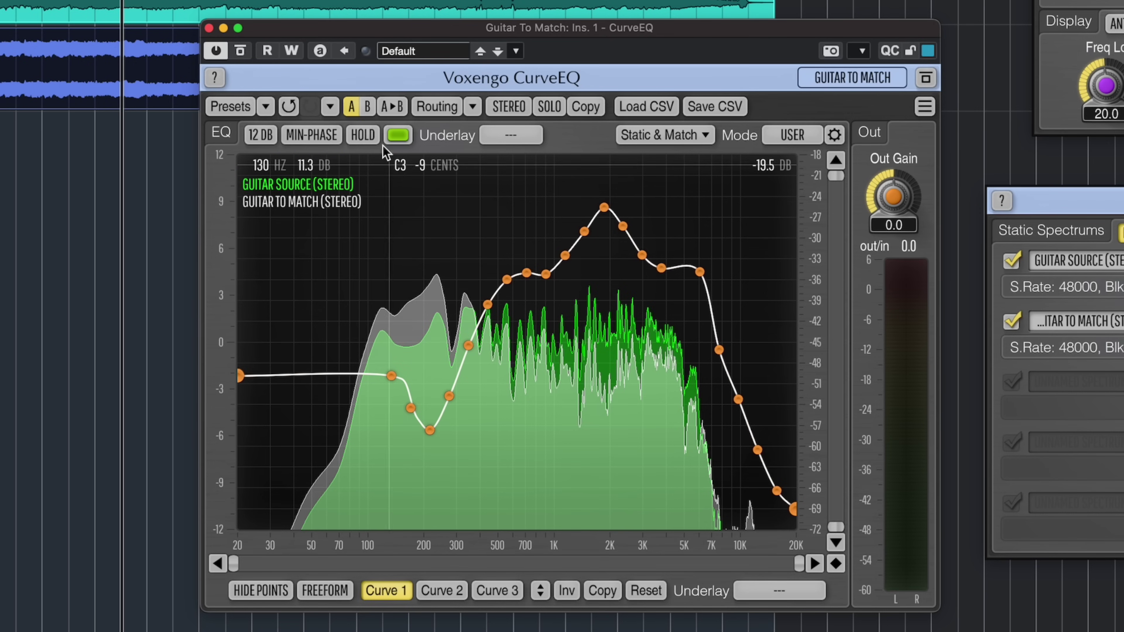
click(289, 107)
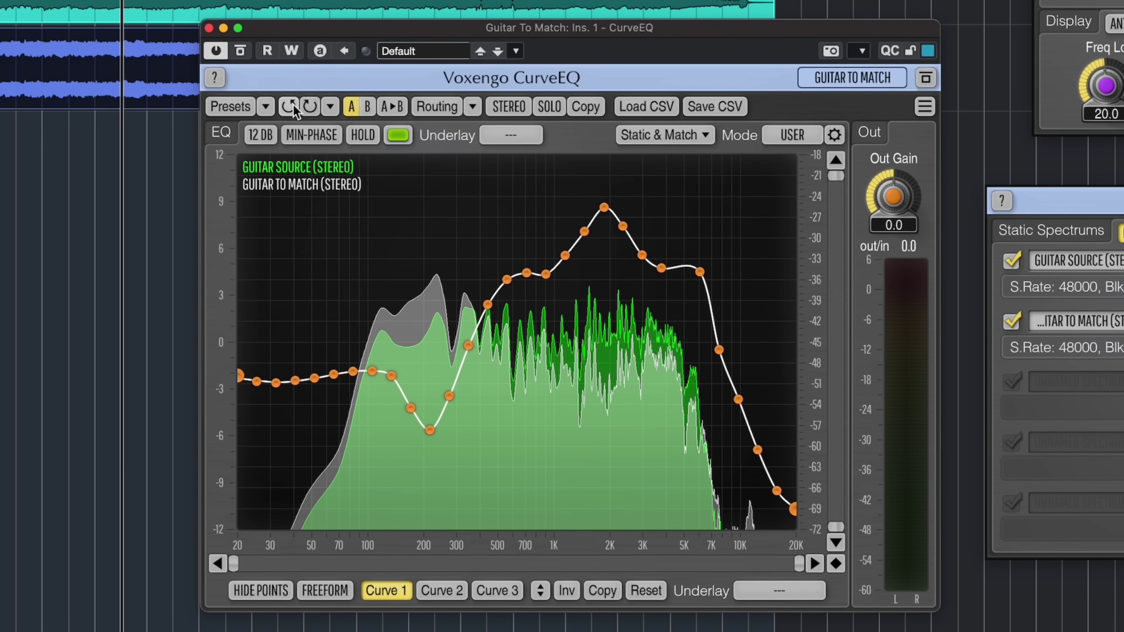
Rebuild the matching curve with Points set to 15.
drag(1062, 201, 283, 13)
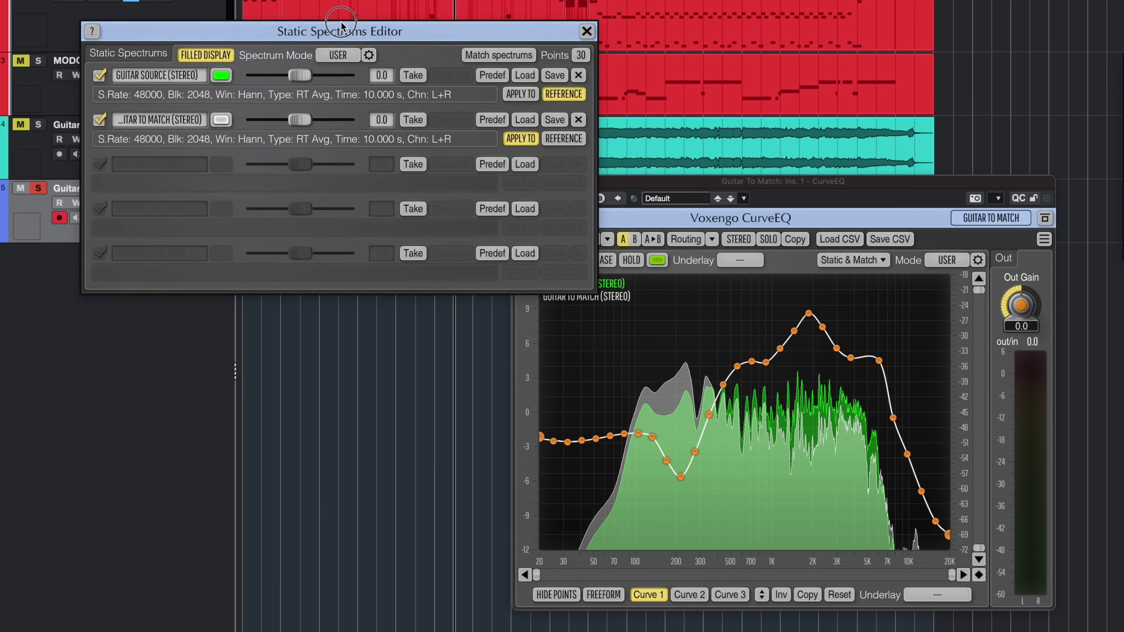
click(518, 39)
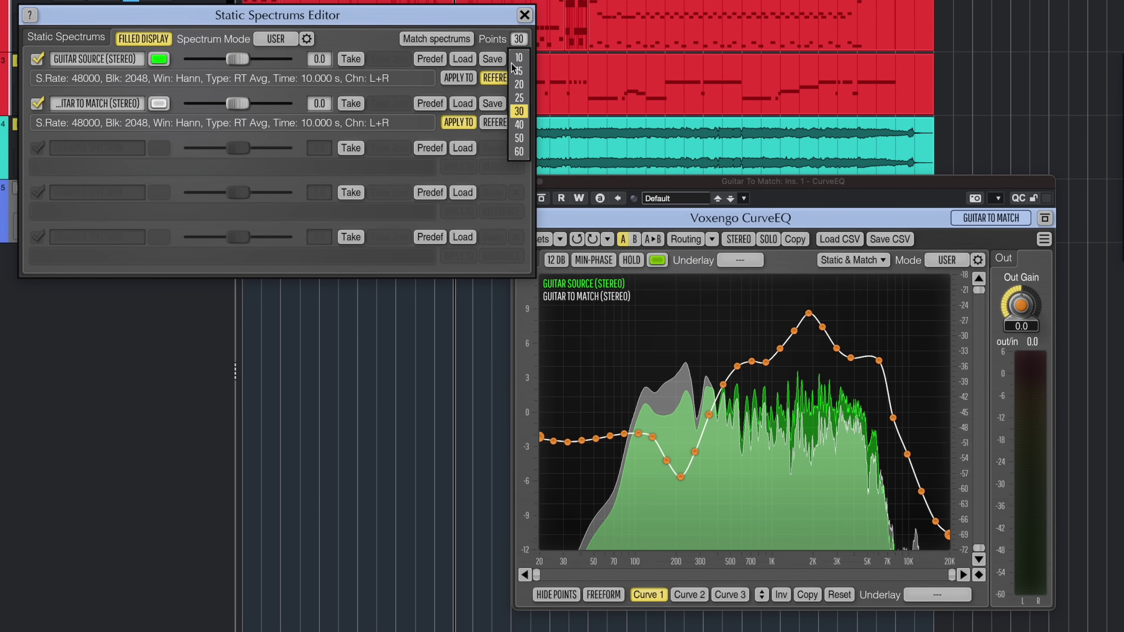
click(520, 71)
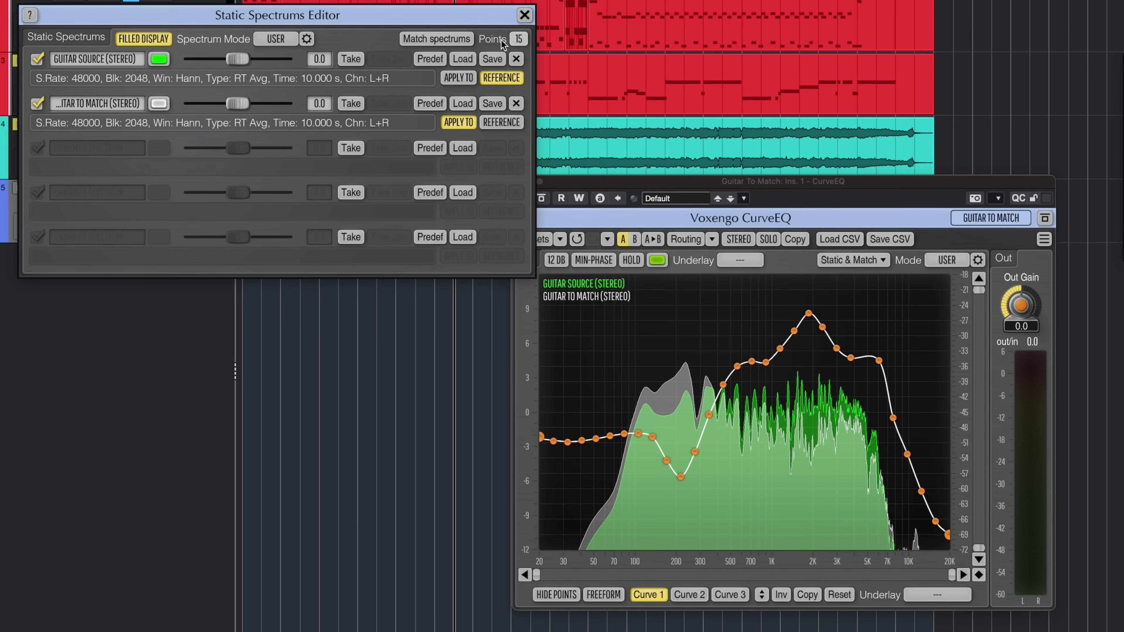
click(427, 39)
Rebuild the matching curve with Points set to 60 and move the window to the lower right.
click(519, 40)
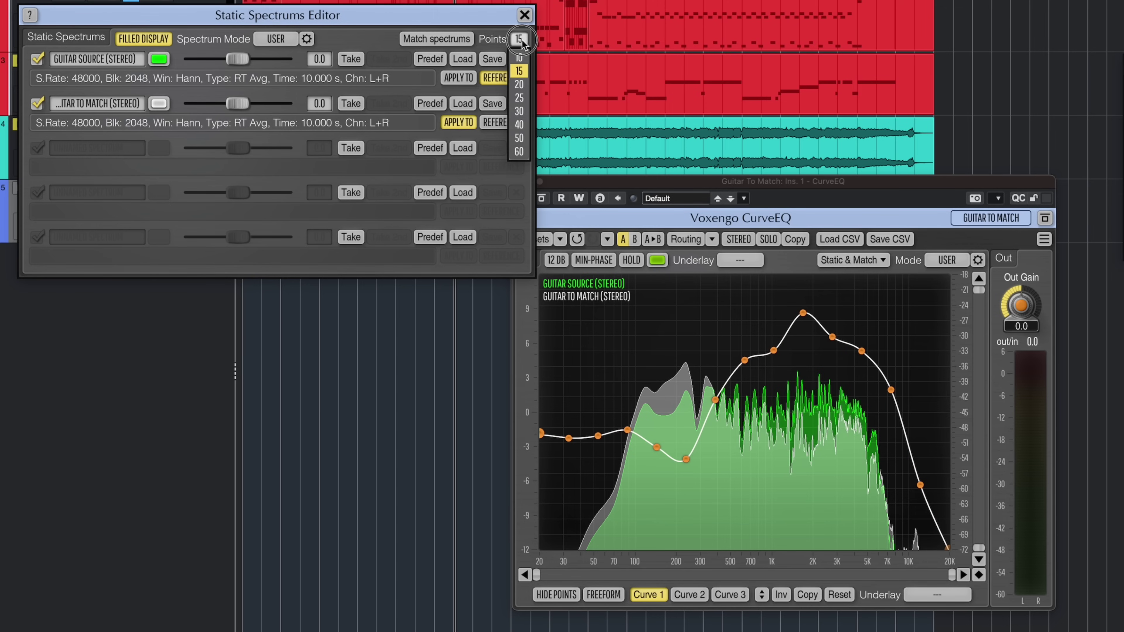
click(516, 153)
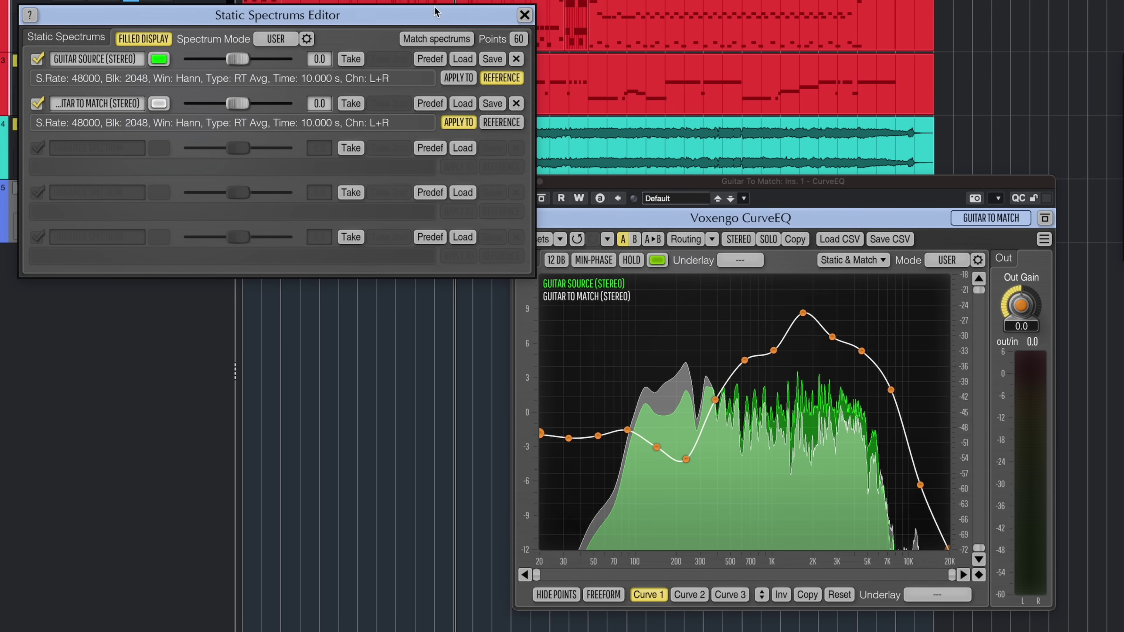
click(437, 42)
drag(485, 35, 1123, 548)
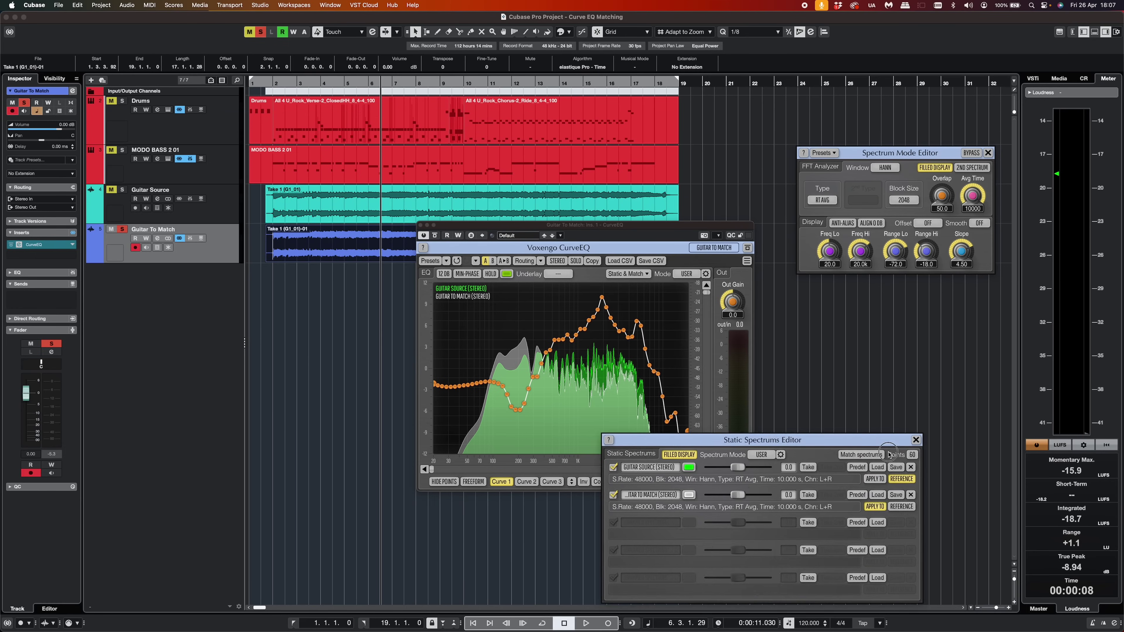
From bar 2, A/B the 60-point matched guitar against Guitar Source by swapping solos, then stop.
drag(857, 439, 993, 405)
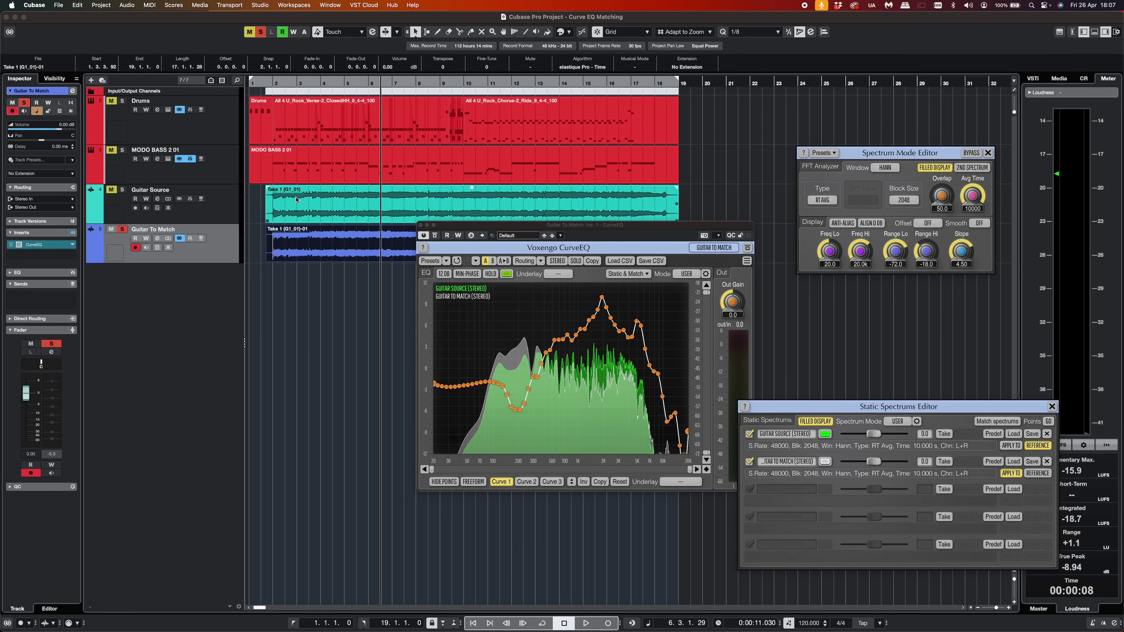
click(275, 83)
key(space)
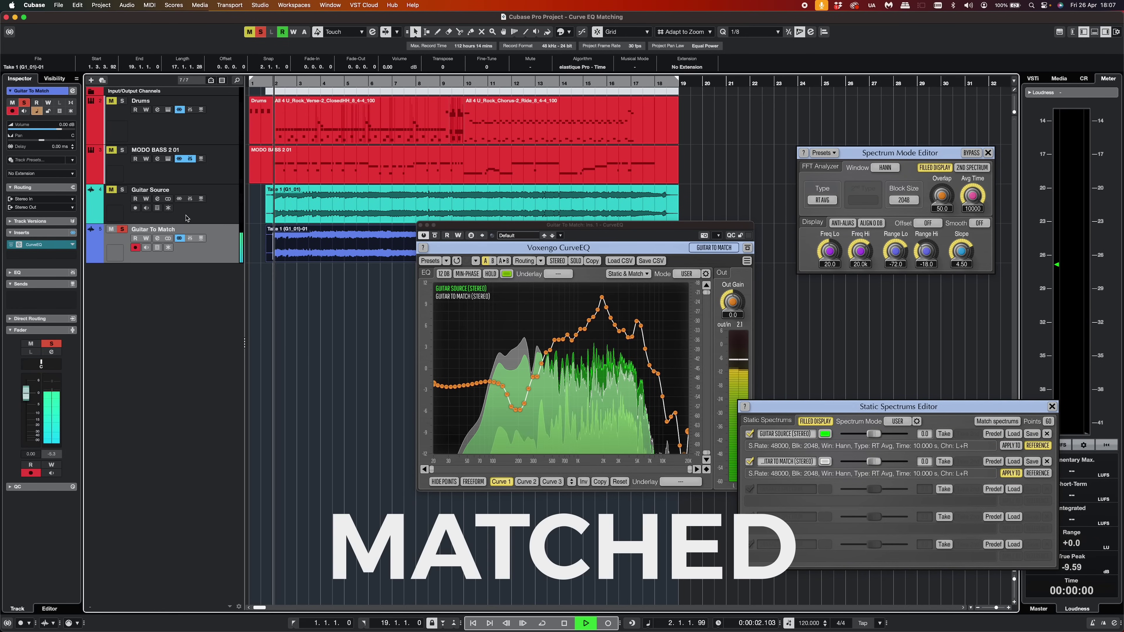
click(122, 190)
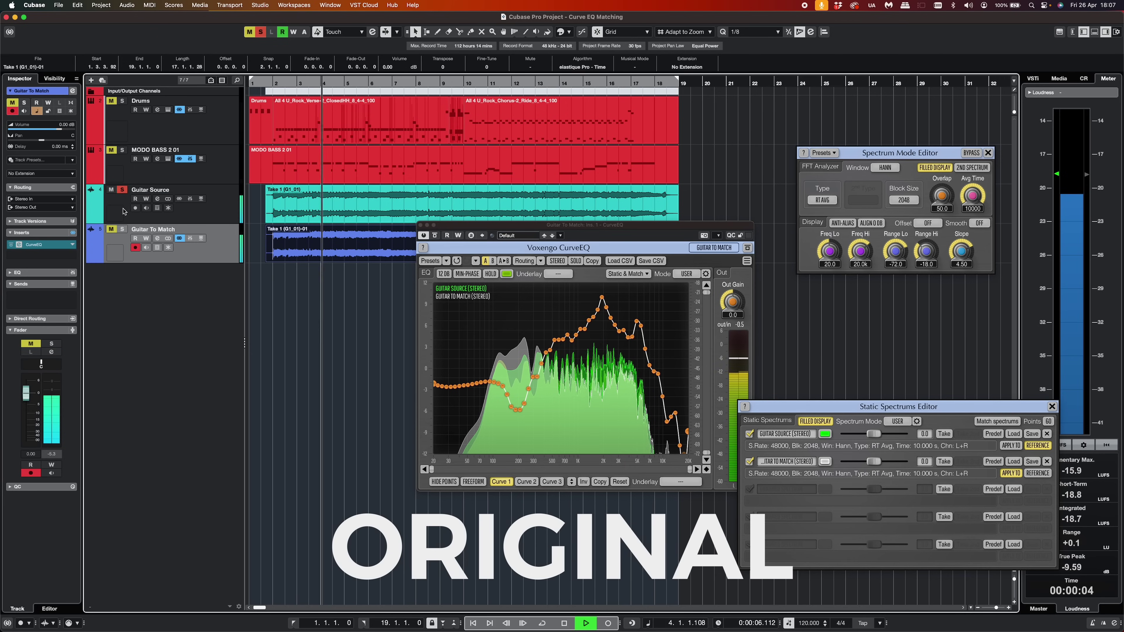
click(123, 230)
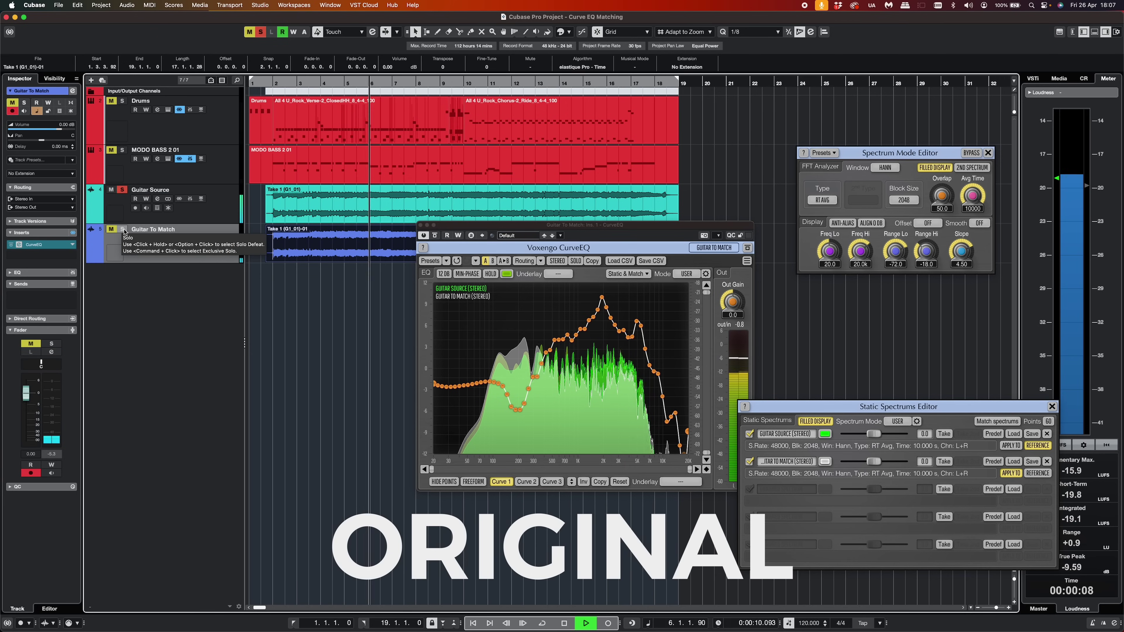
click(124, 229)
click(122, 190)
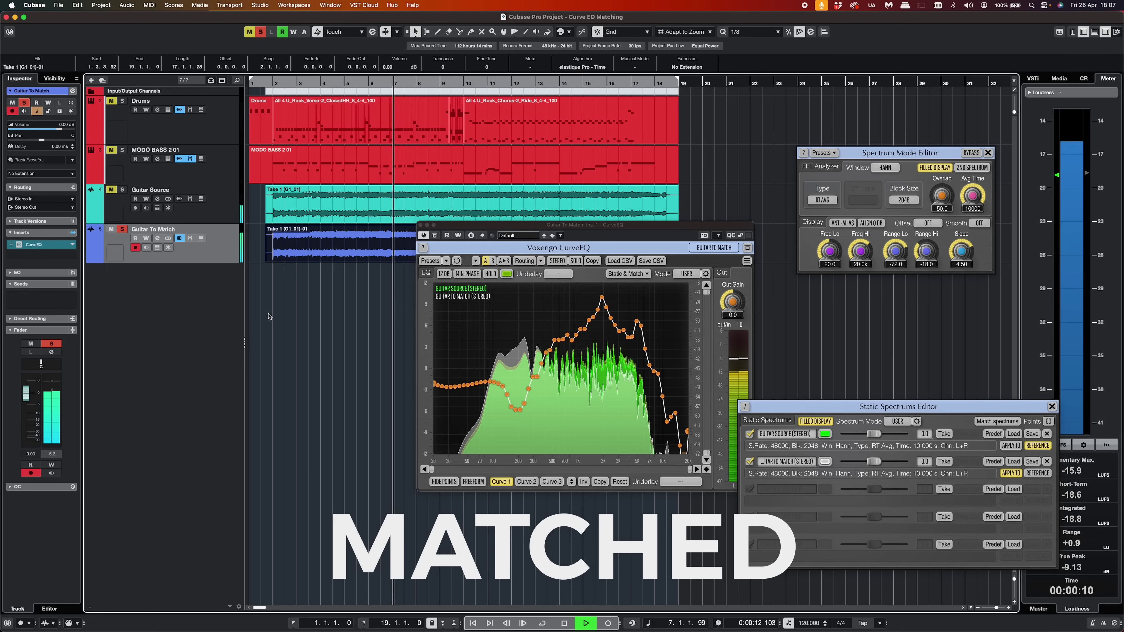
key(space)
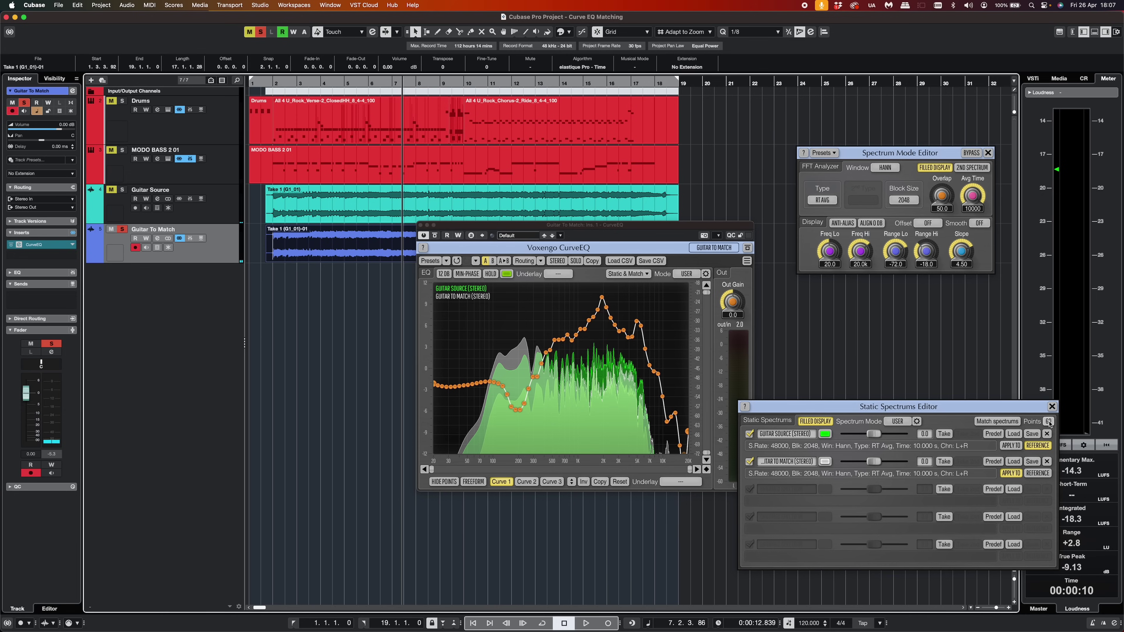
Rebuild the match with 10 points, then compare it against Guitar Source from bar 2 and stop.
click(1049, 422)
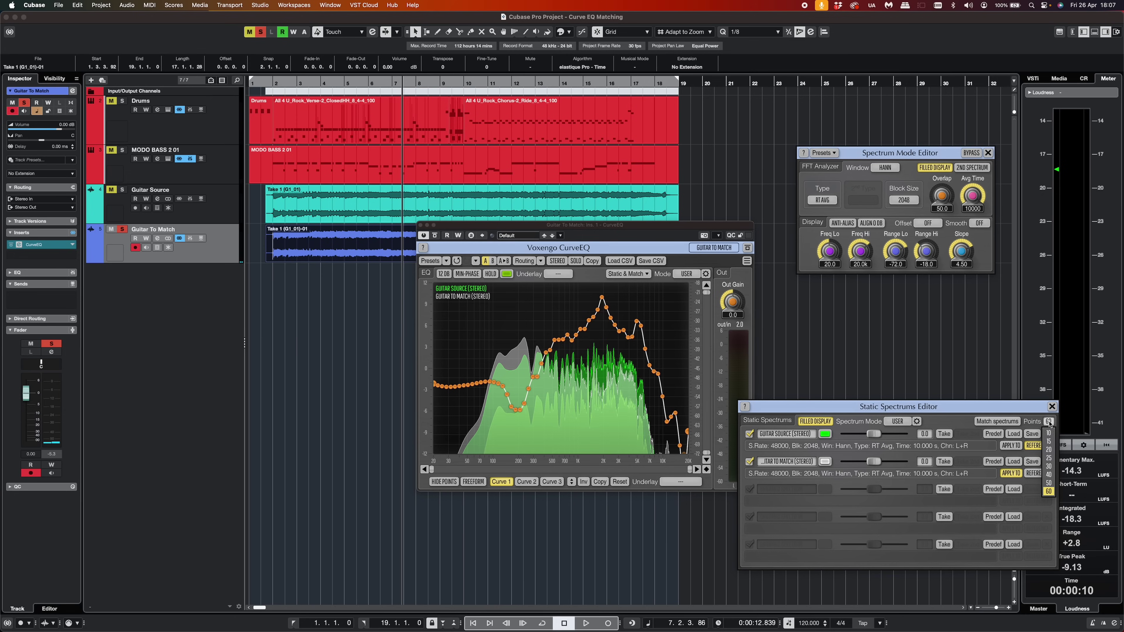
click(998, 422)
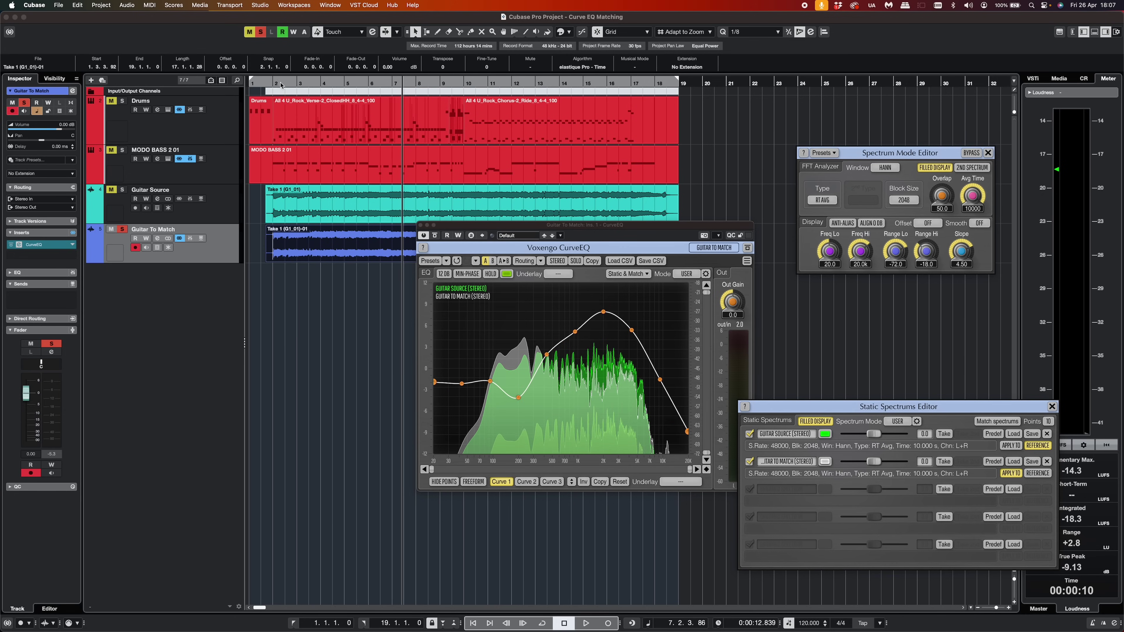
click(272, 82)
key(space)
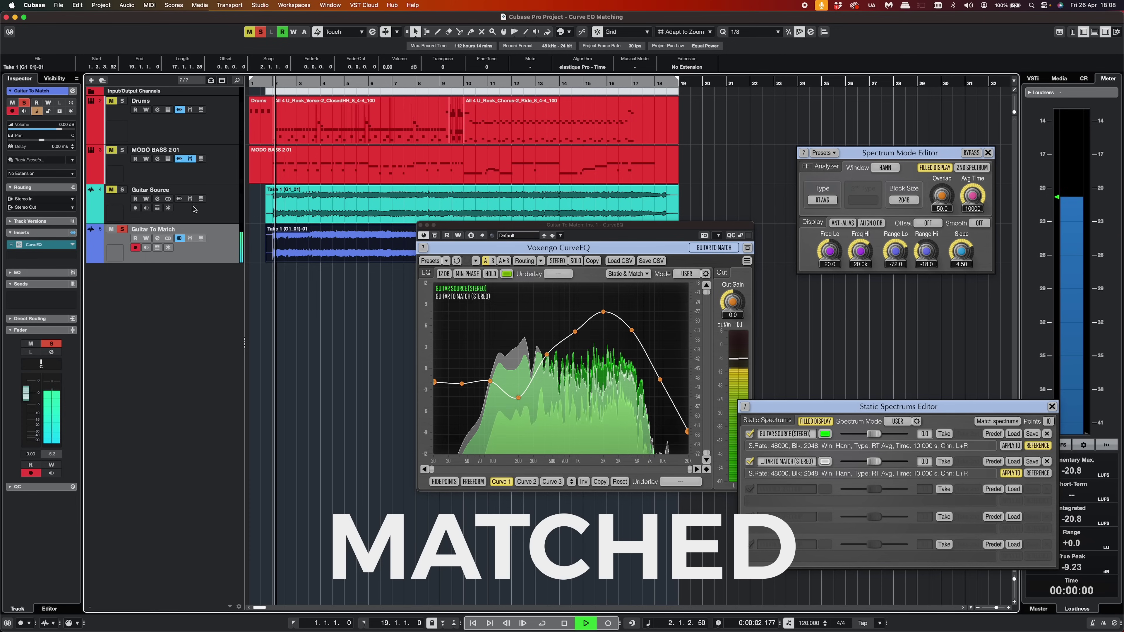
click(123, 192)
click(123, 231)
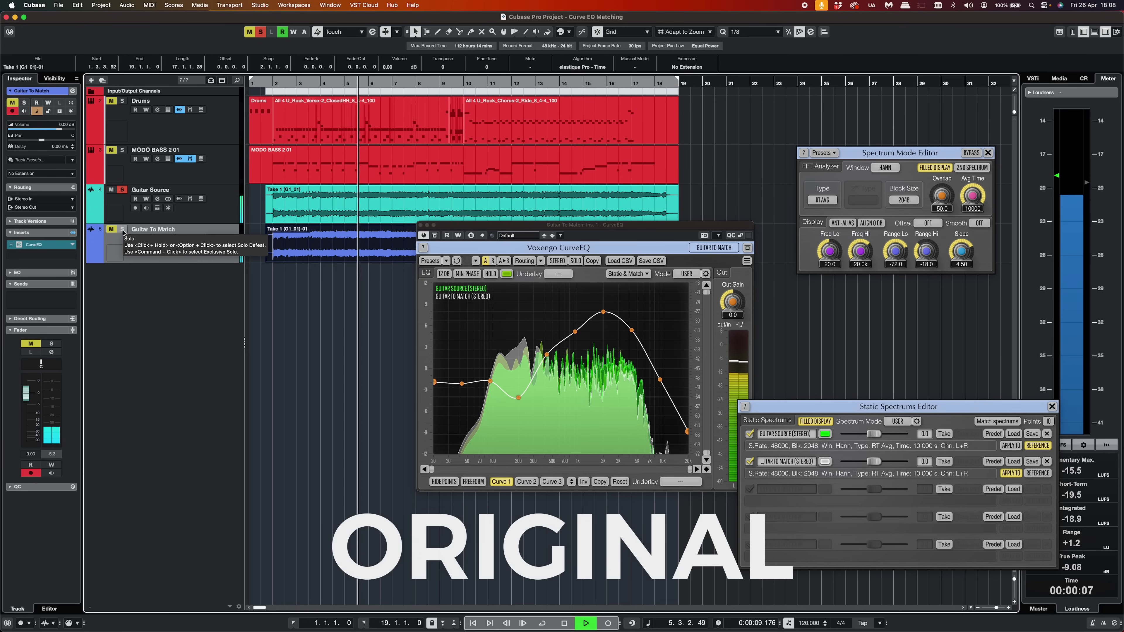
super+click(123, 230)
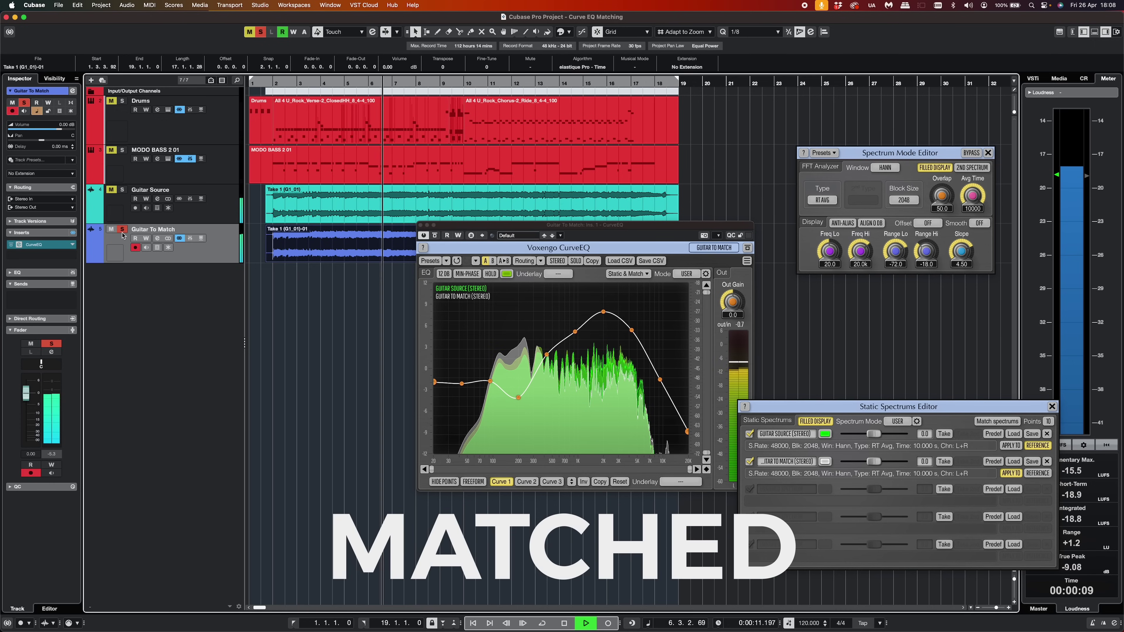
key(space)
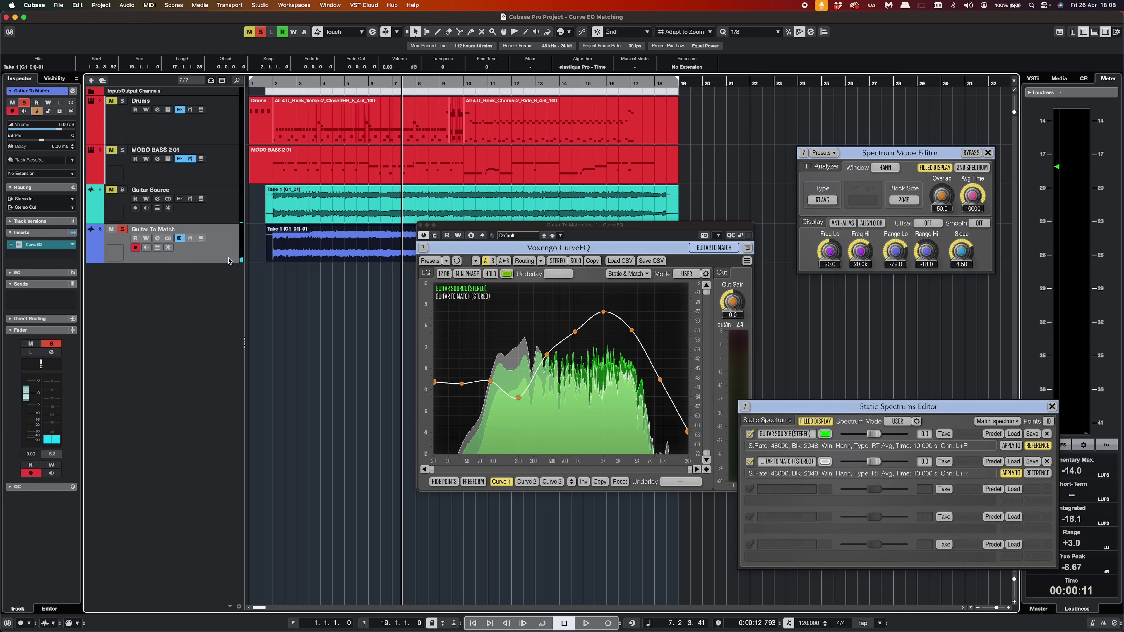
Move the CurveEQ window down and left so the Guitar To Match waveform is visible.
drag(579, 230, 447, 292)
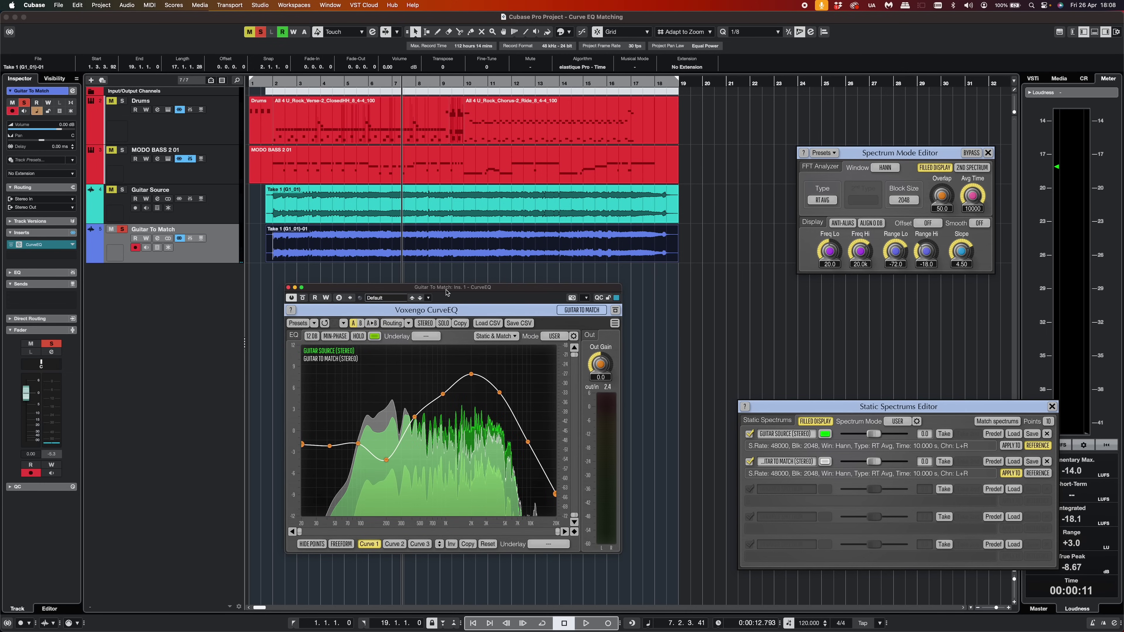